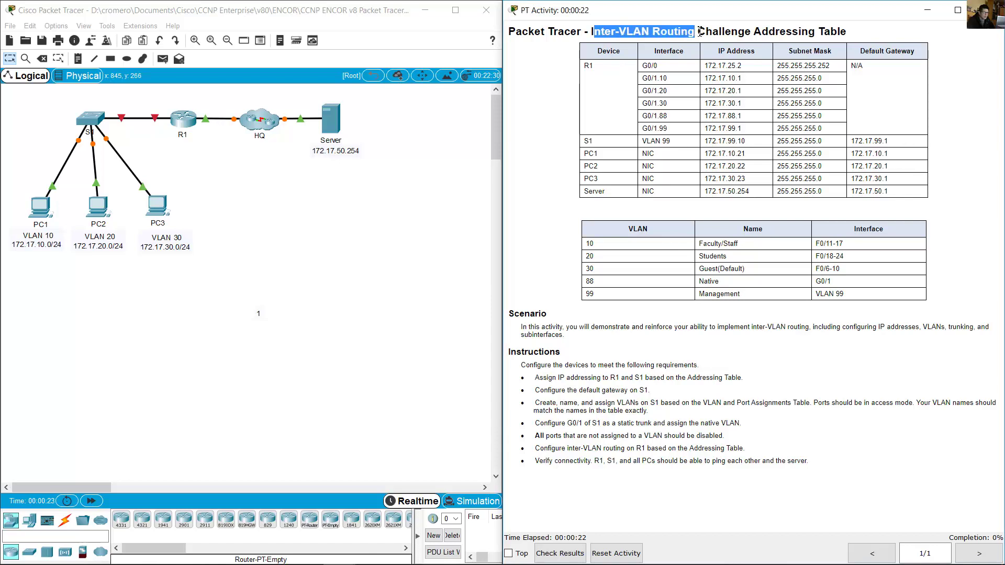
Review R1's rows in the addressing table, including its G0/0 entry.
{"action": "left_click", "coordinate": [779, 86]}
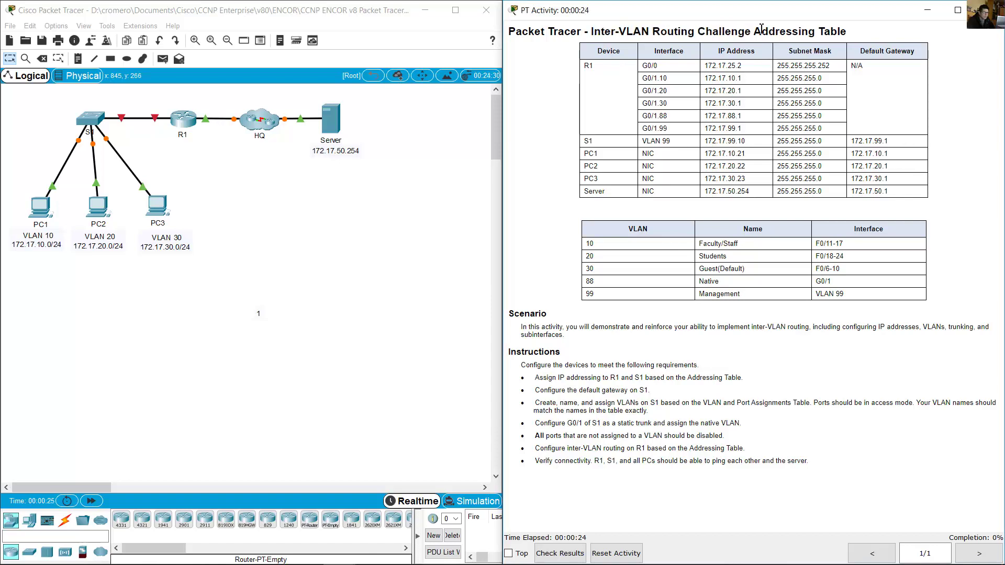
{"action": "left_click", "coordinate": [805, 89]}
{"action": "left_click_drag", "start_coordinate": [583, 65], "coordinate": [769, 120]}
{"action": "left_click", "coordinate": [645, 65]}
{"action": "left_click_drag", "start_coordinate": [644, 66], "coordinate": [761, 128]}
{"action": "left_click", "coordinate": [643, 80]}
Review the S1, PC and Server rows, native VLAN 88, and the first IP addressing instruction.
{"action": "left_click", "coordinate": [590, 141]}
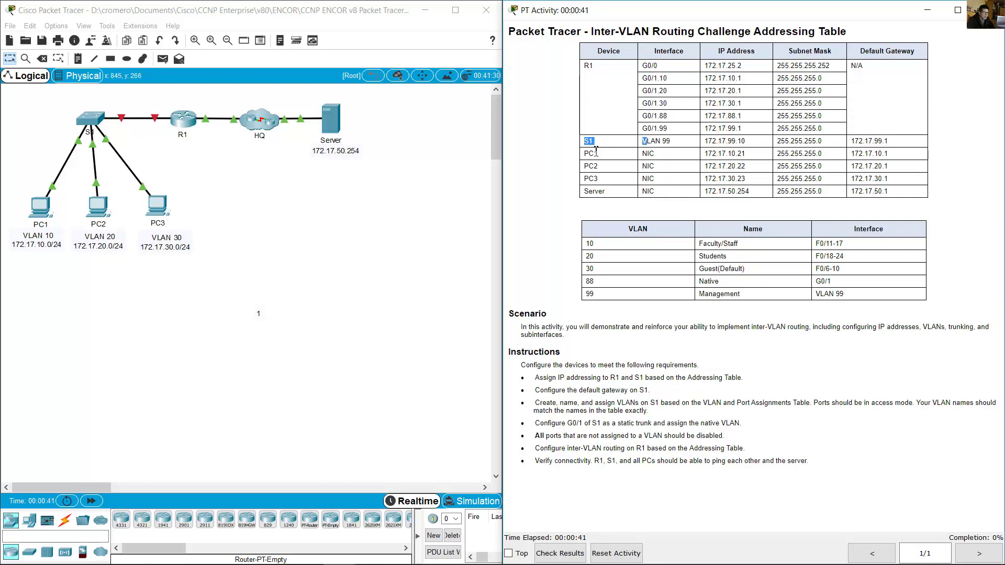
{"action": "left_click_drag", "start_coordinate": [592, 159], "coordinate": [853, 301]}
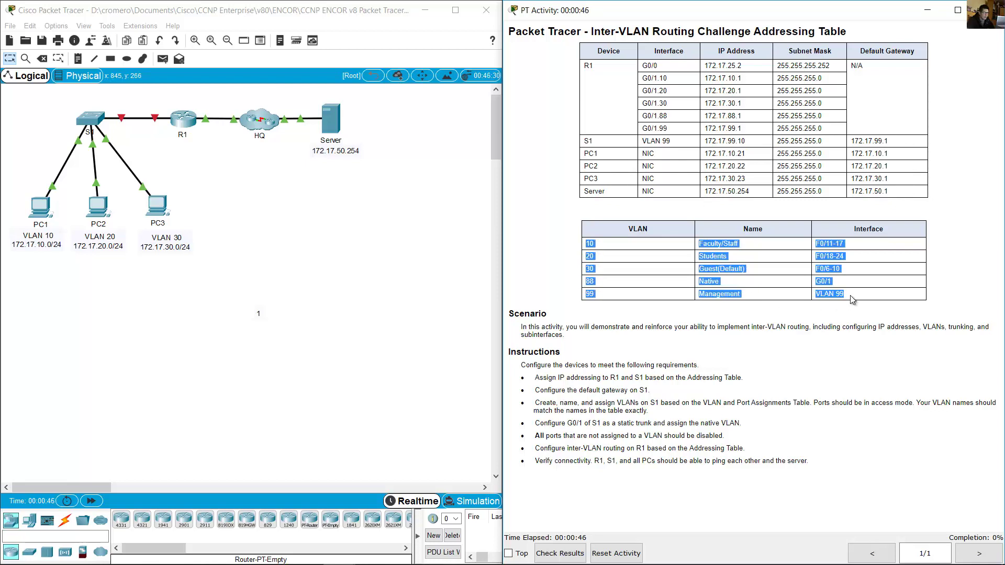
{"action": "left_click", "coordinate": [756, 284]}
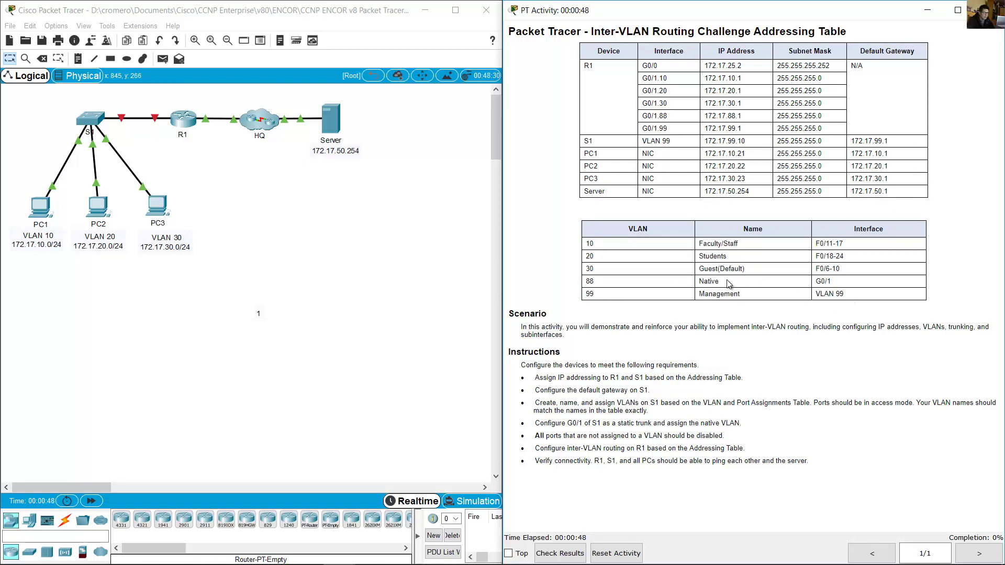
{"action": "double_click", "coordinate": [596, 282]}
{"action": "left_click_drag", "start_coordinate": [728, 285], "coordinate": [705, 283]}
{"action": "left_click", "coordinate": [565, 365]}
{"action": "left_click_drag", "start_coordinate": [532, 378], "coordinate": [744, 380]}
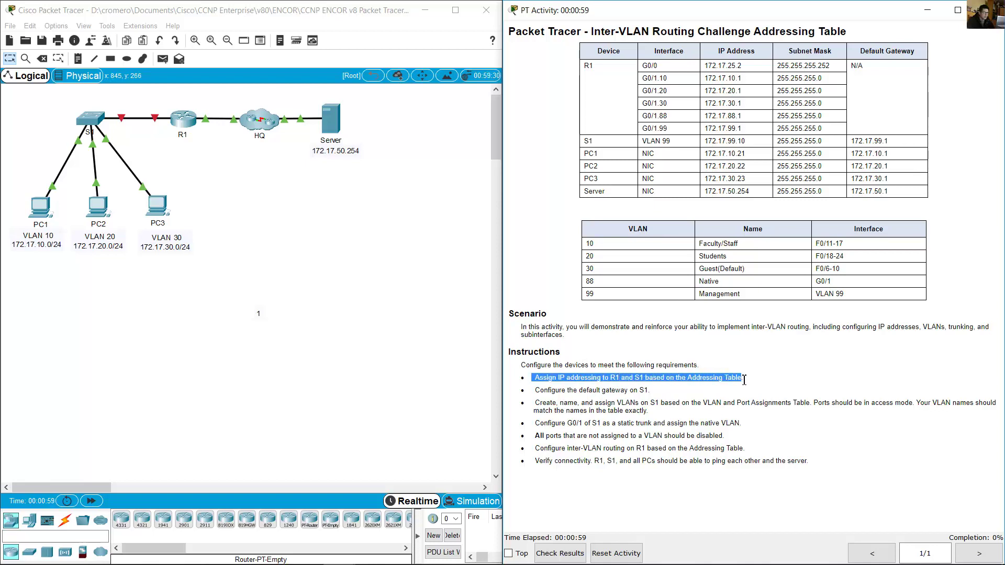
Bring up R1's command-line window, moved to the lower left and enlarged.
{"action": "left_click", "coordinate": [285, 302]}
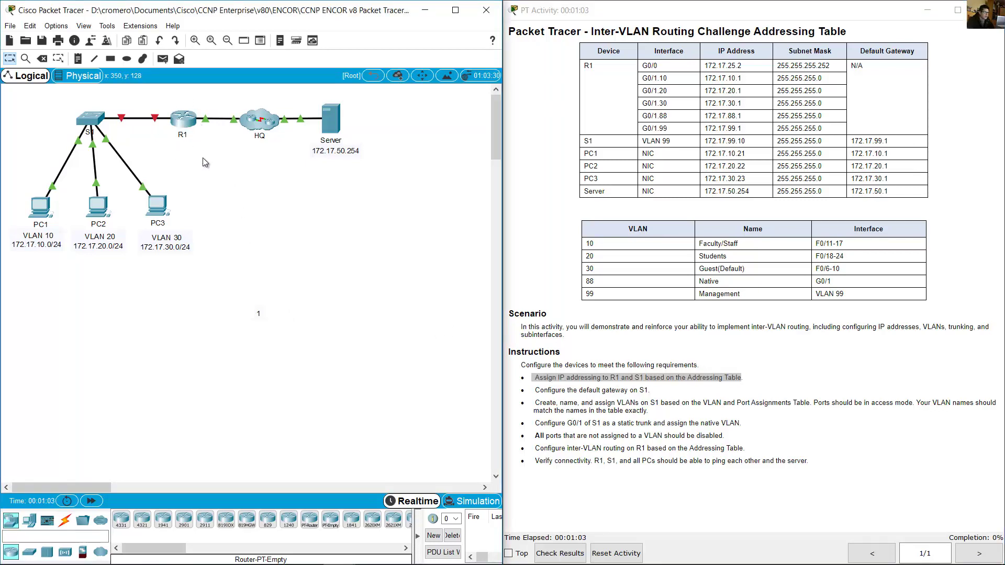
{"action": "mouse_move", "coordinate": [168, 126]}
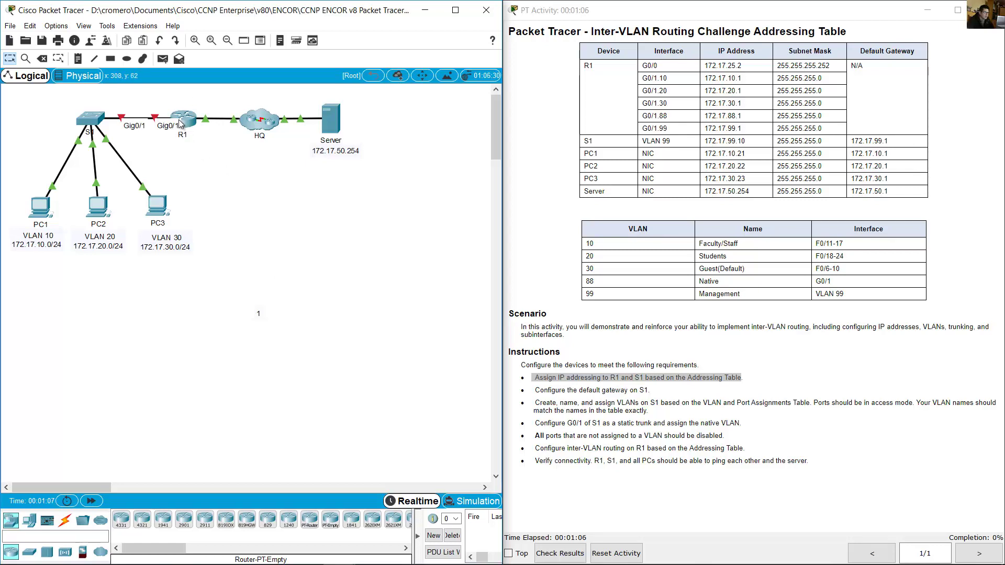
{"action": "left_click_drag", "start_coordinate": [524, 125], "coordinate": [183, 256]}
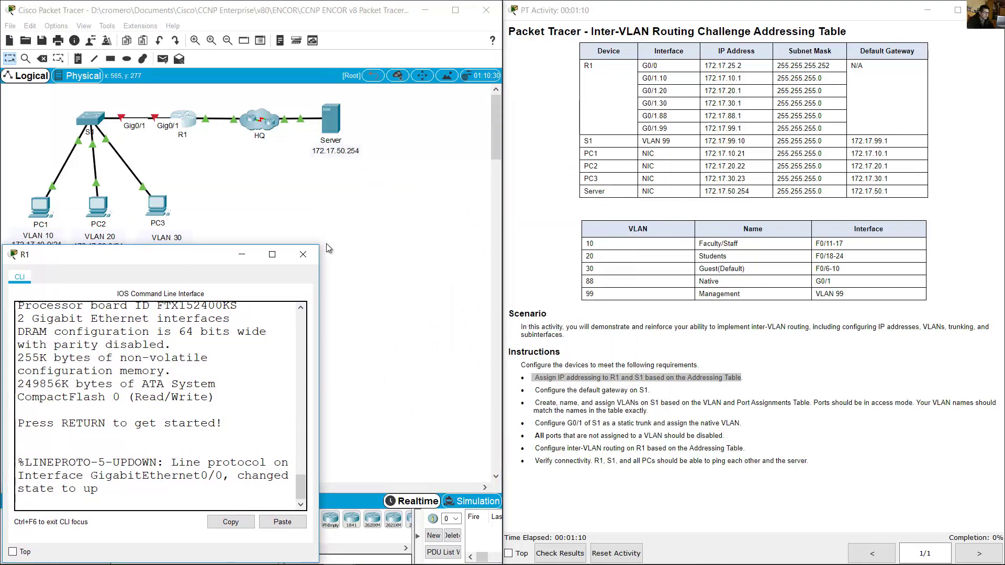
{"action": "left_click_drag", "start_coordinate": [319, 244], "coordinate": [547, 235]}
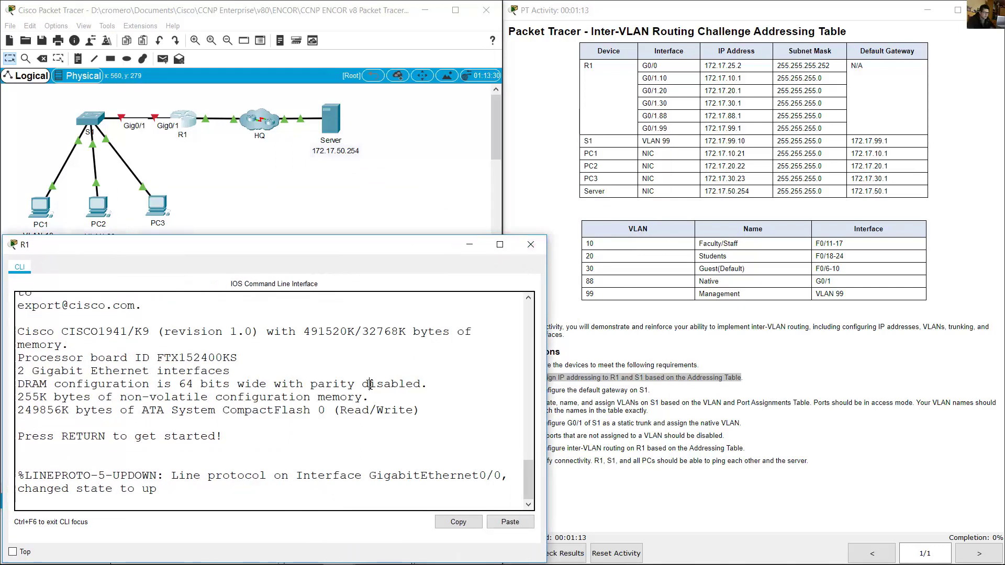
Enter privileged mode on R1 and page through its show running-config output.
{"action": "key", "text": "Return"}
{"action": "type", "text": "en"}
{"action": "key", "text": "Return"}
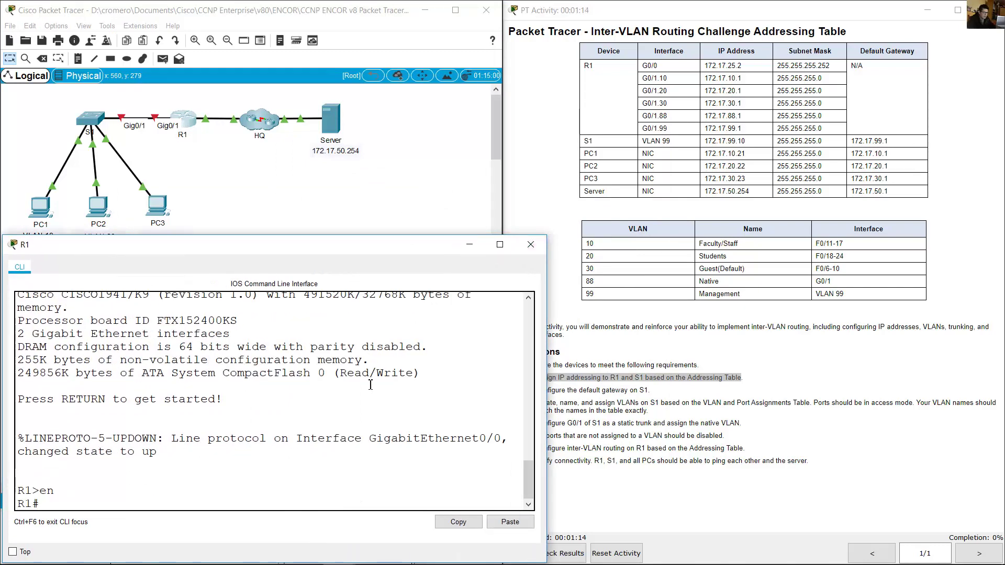
{"action": "type", "text": "show running"}
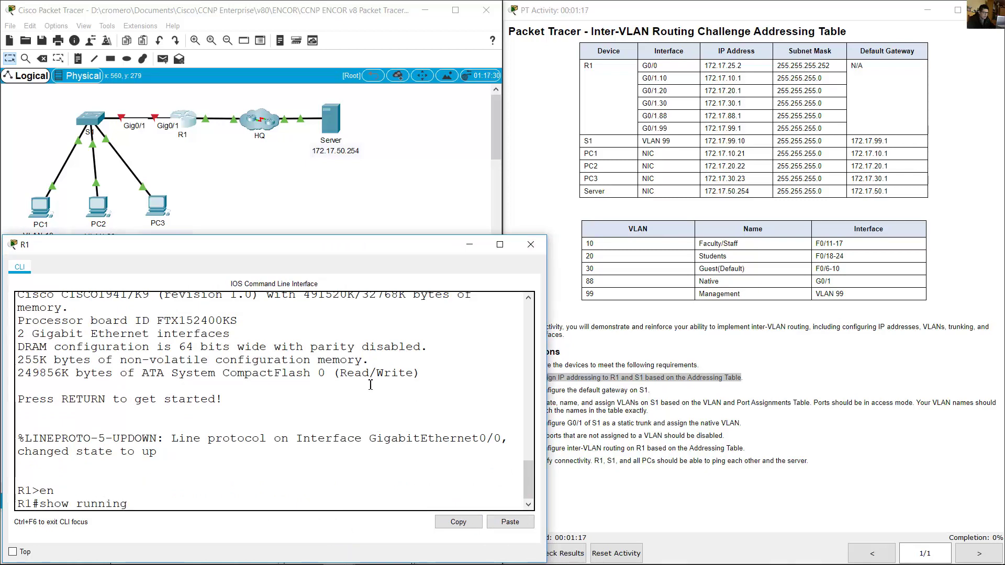
{"action": "type", "text": "-config"}
{"action": "key", "text": "Return"}
{"action": "key", "text": "space"}
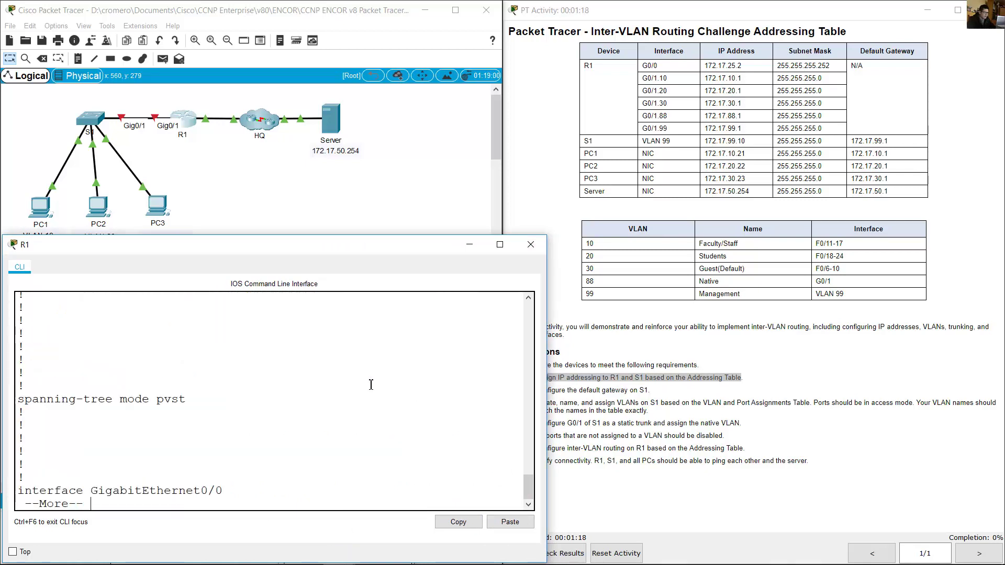
{"action": "key", "text": "space"}
Compare R1's G0/0 (172.17.25.2 255.255.255.252) and unaddressed G0/1 against the addressing table.
{"action": "scroll", "coordinate": [233, 378], "scroll_direction": "up", "scroll_amount": 4}
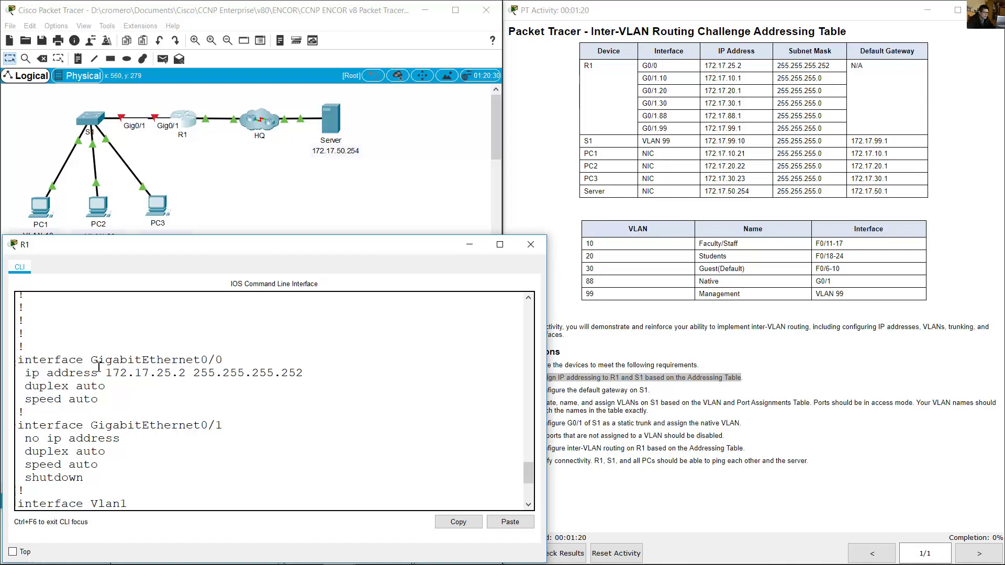
{"action": "left_click_drag", "start_coordinate": [85, 360], "coordinate": [136, 385]}
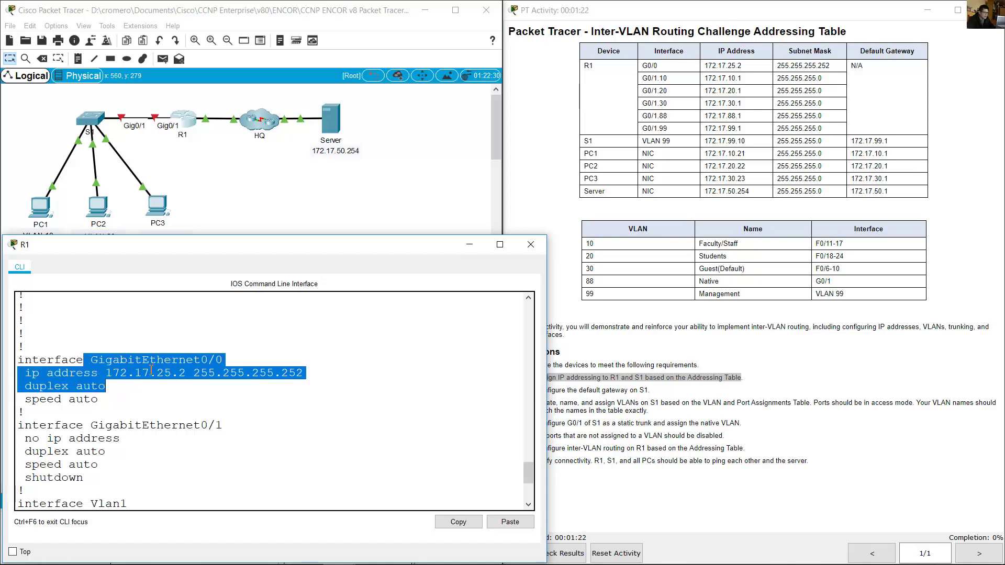
{"action": "left_click", "coordinate": [731, 76]}
{"action": "left_click_drag", "start_coordinate": [707, 65], "coordinate": [881, 65]}
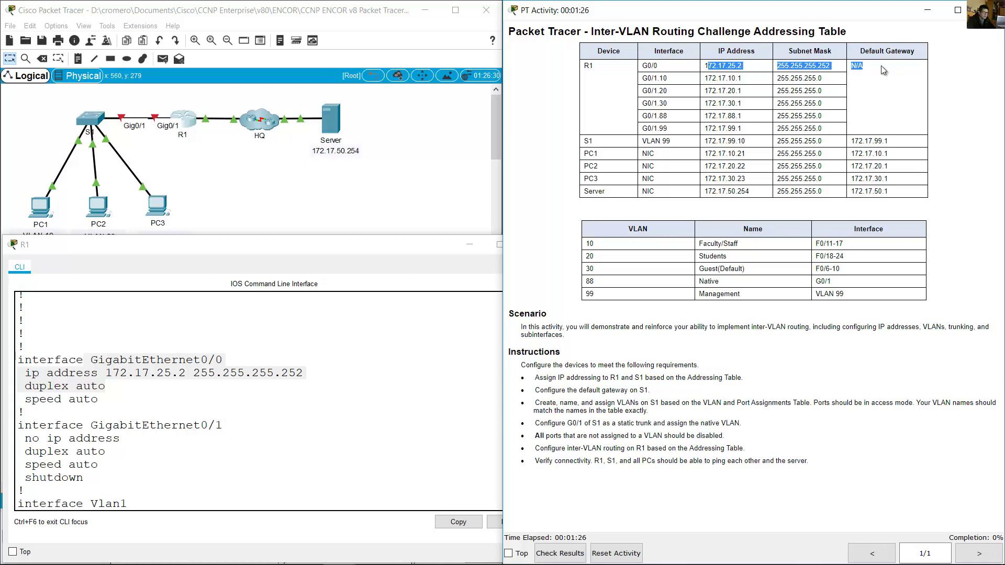
{"action": "left_click", "coordinate": [270, 368]}
{"action": "scroll", "coordinate": [160, 409], "scroll_direction": "down", "scroll_amount": 1}
{"action": "left_click_drag", "start_coordinate": [105, 403], "coordinate": [21, 459]}
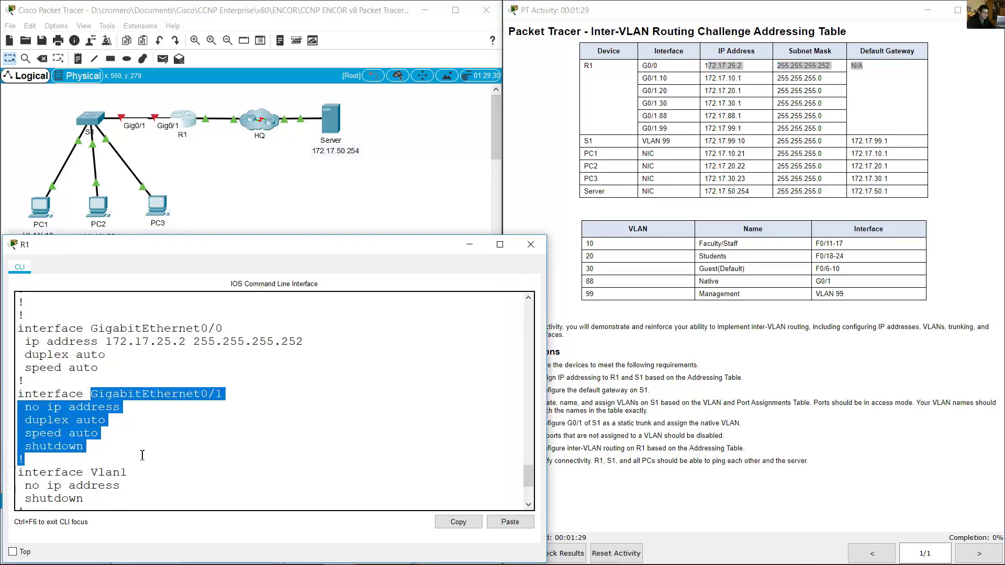
{"action": "left_click", "coordinate": [288, 460]}
{"action": "scroll", "coordinate": [290, 453], "scroll_direction": "down", "scroll_amount": 10}
Enter global configuration and the G0/1.10 subinterface on R1.
{"action": "type", "text": "conf term"}
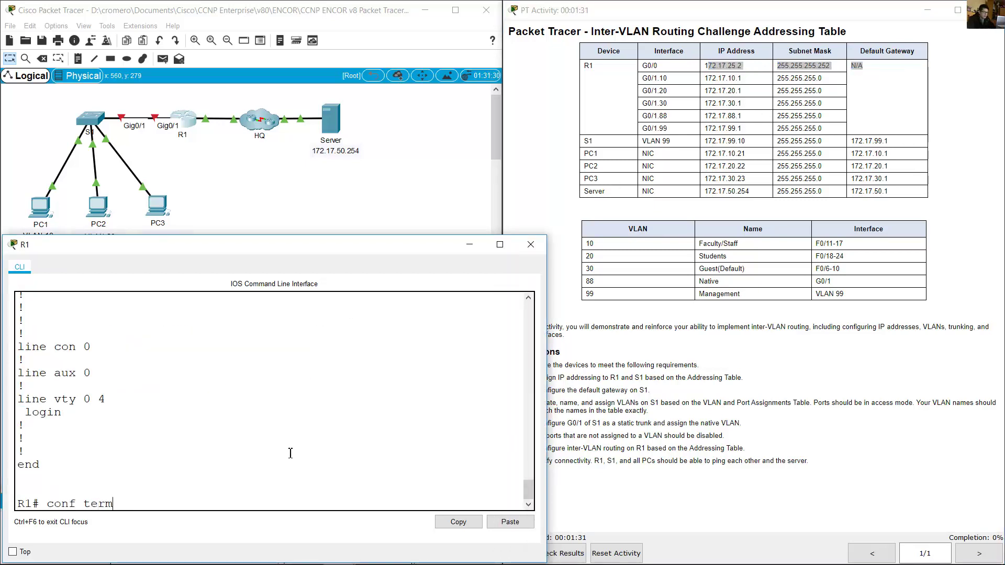
{"action": "key", "text": "Return"}
{"action": "type", "text": "ig)#int g0/1."}
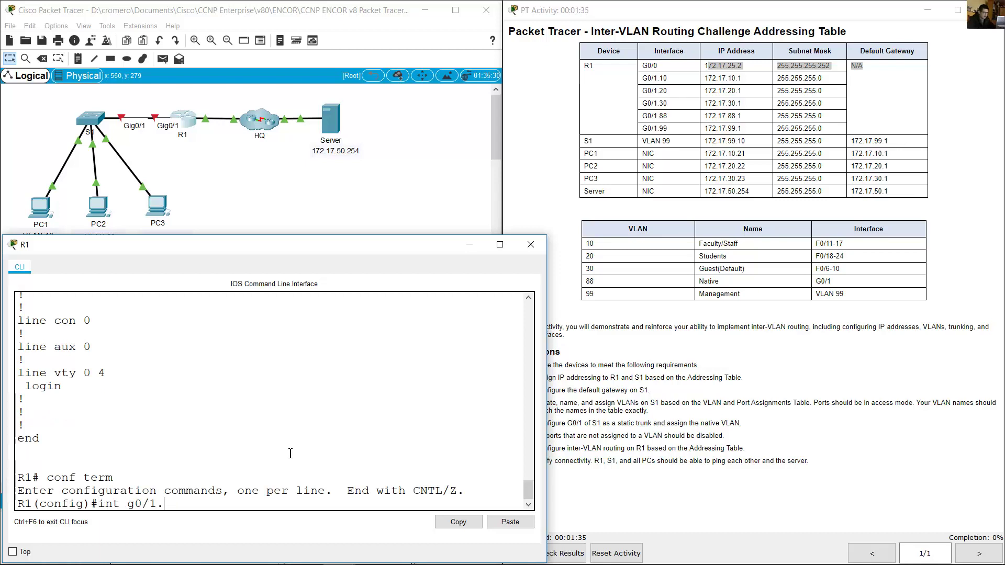
{"action": "type", "text": "10"}
{"action": "key", "text": "Return"}
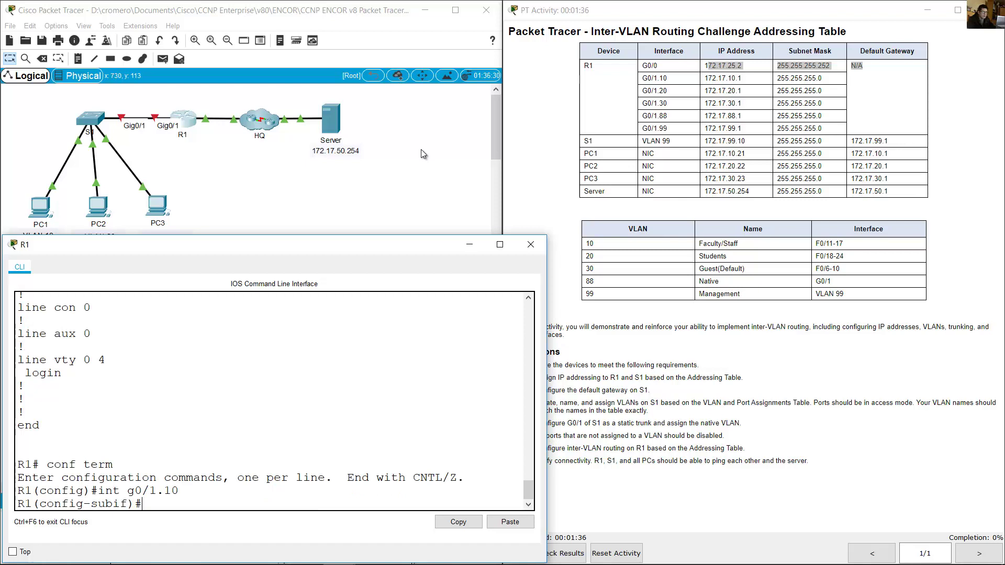
Set dot1q encapsulation for VLAN 10 on G0/1.10, correcting the misspelled command.
{"action": "left_click", "coordinate": [696, 98]}
{"action": "left_click_drag", "start_coordinate": [642, 78], "coordinate": [724, 78]}
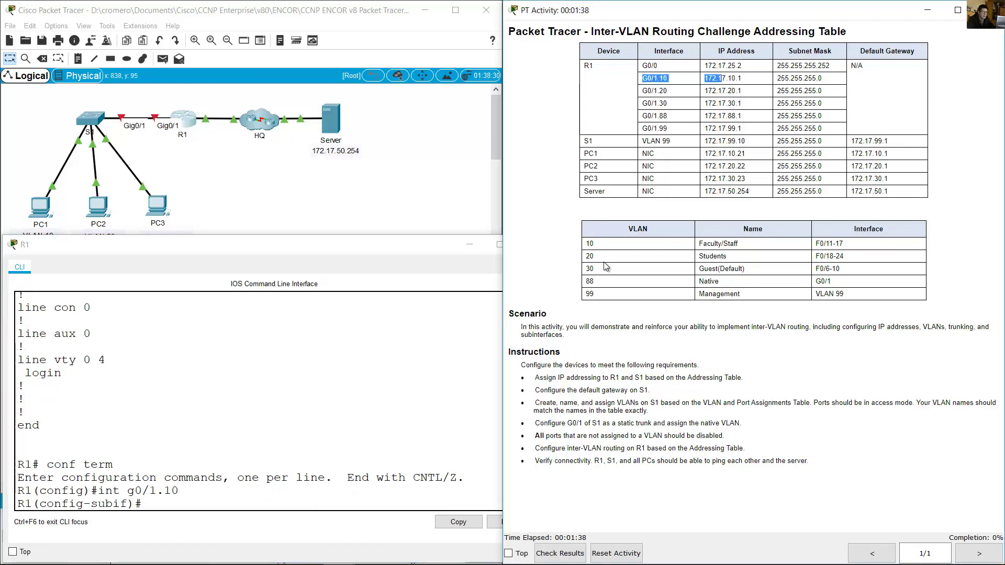
{"action": "double_click", "coordinate": [589, 243]}
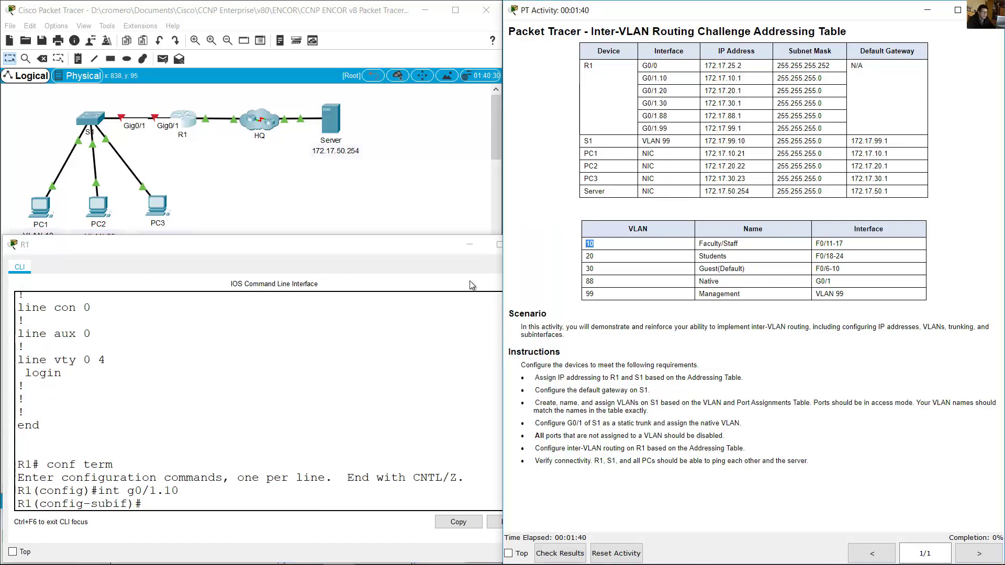
{"action": "left_click", "coordinate": [364, 319]}
{"action": "type", "text": "encps"}
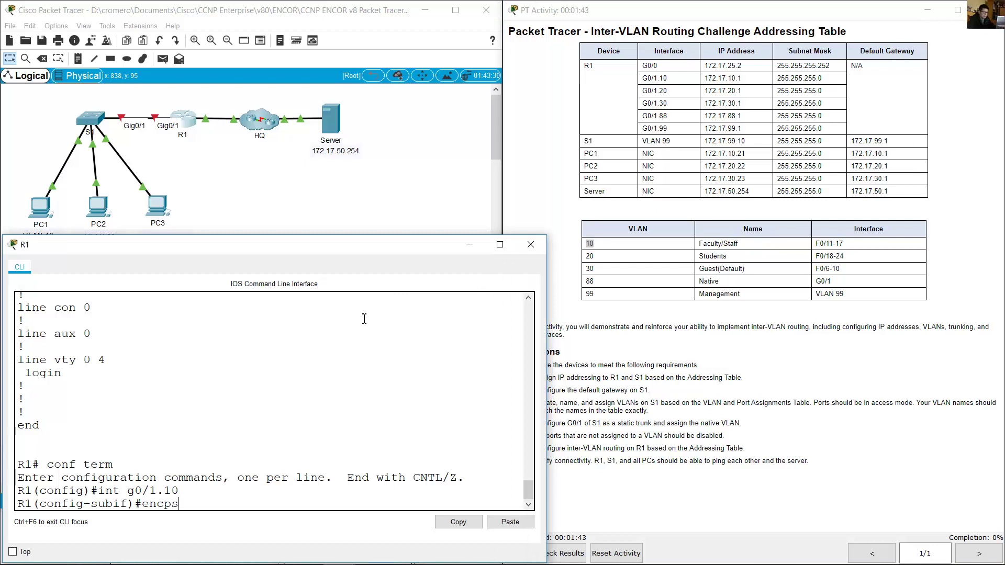
{"action": "type", "text": "ulation dot1q 10"}
{"action": "key", "text": "Return"}
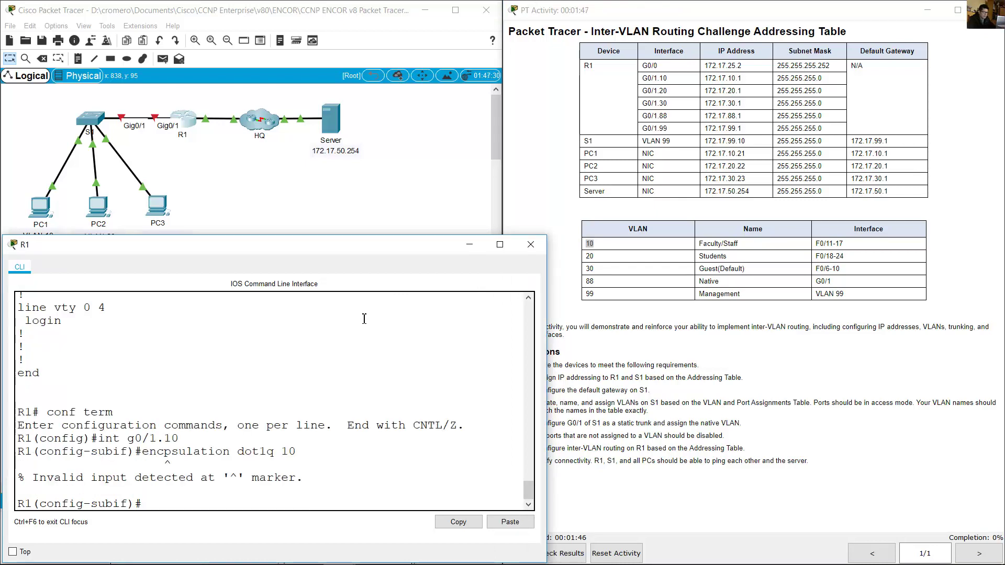
{"action": "key", "text": "Up"}
{"action": "key", "text": "Up"}
{"action": "key", "text": "Down"}
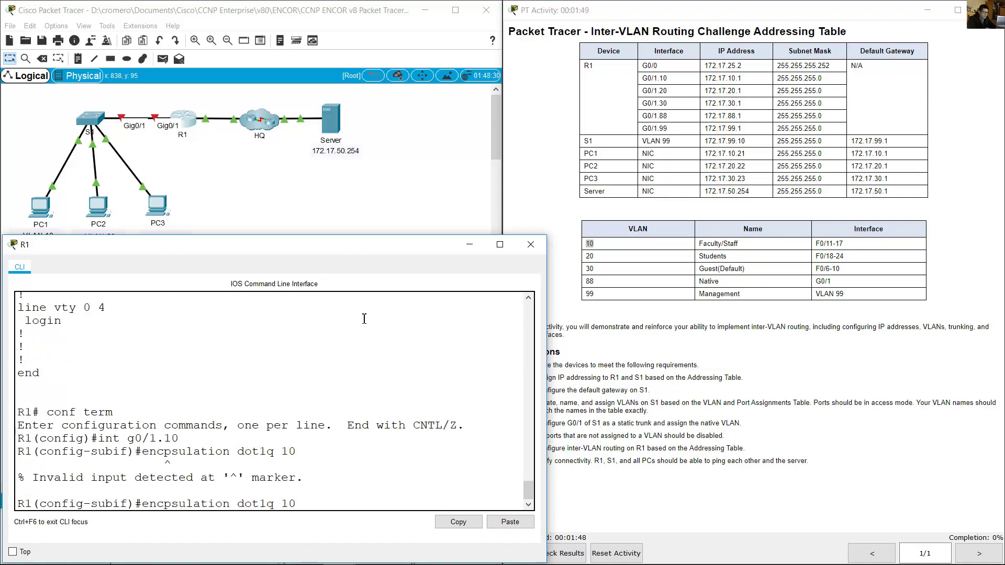
{"action": "type", "text": "a"}
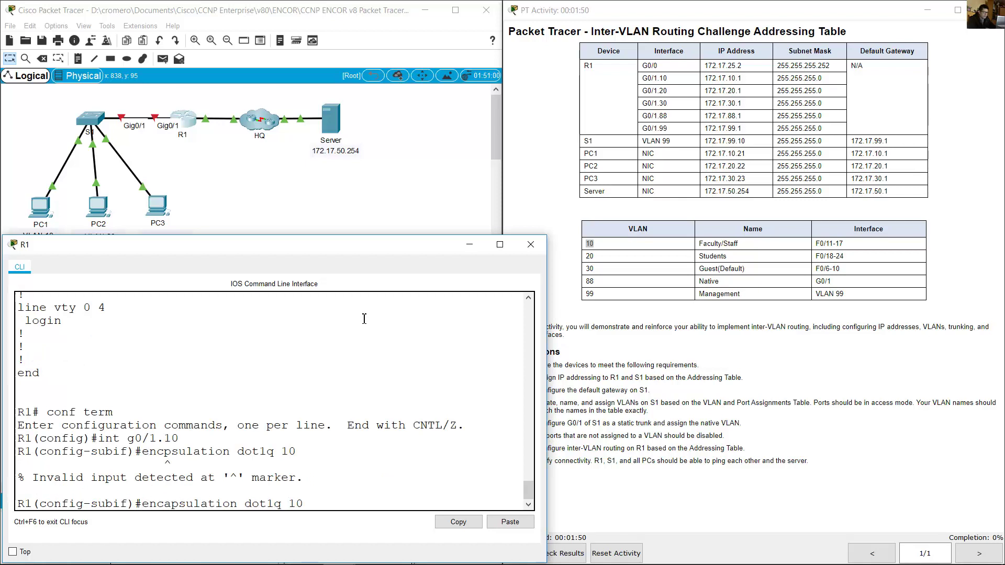
{"action": "key", "text": "Return"}
Assign 172.17.10.1 255.255.255.0 to G0/1.10 and check the remaining subinterface rows.
{"action": "type", "text": "ip address"}
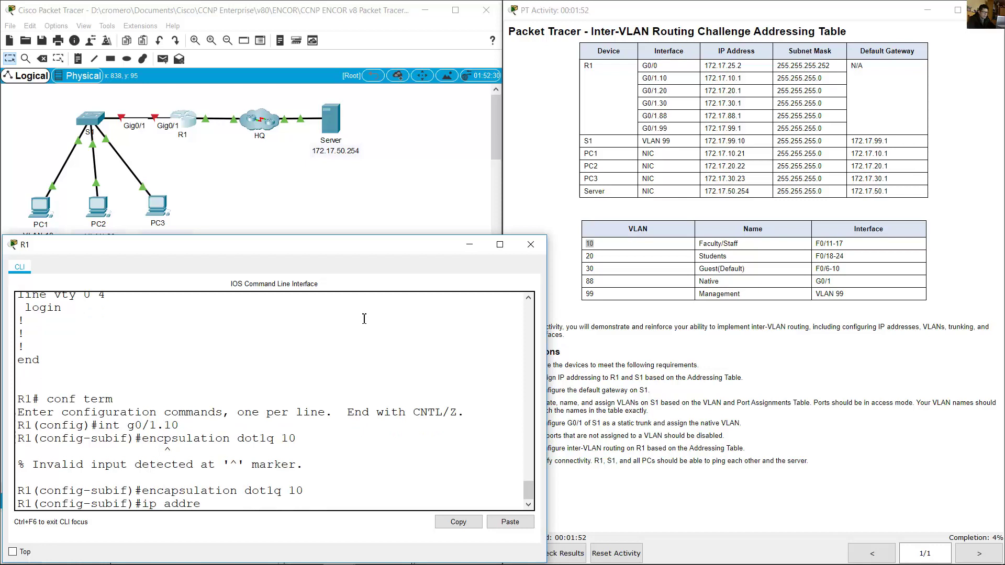
{"action": "left_click", "coordinate": [759, 90]}
{"action": "left_click_drag", "start_coordinate": [705, 82], "coordinate": [831, 84]}
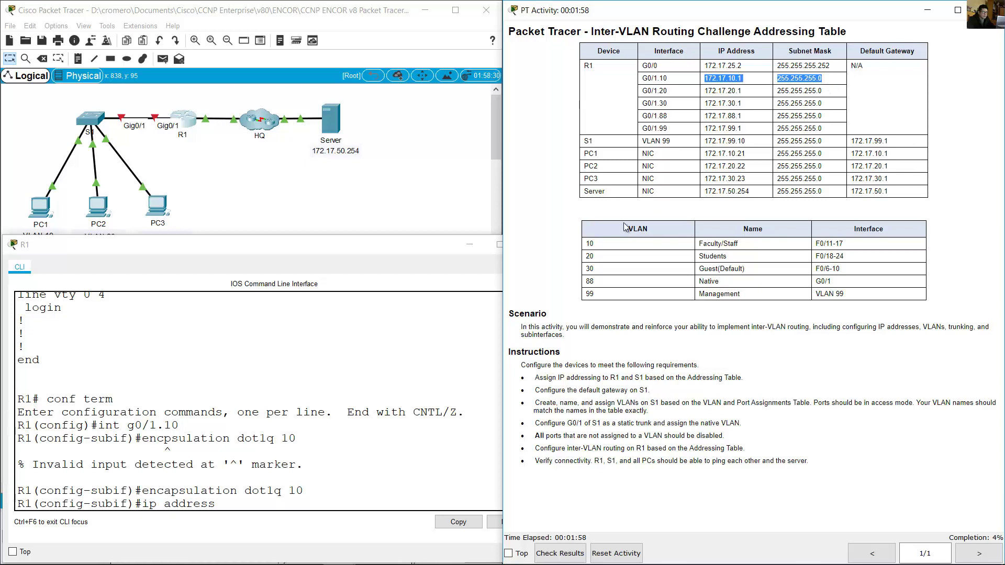
{"action": "left_click", "coordinate": [254, 502]}
{"action": "type", "text": "172.17.10.1"}
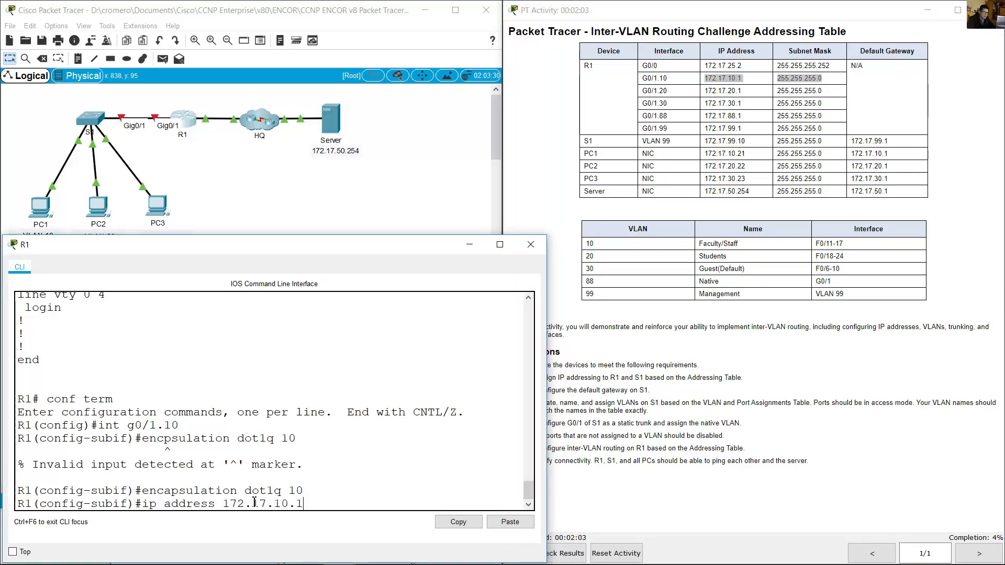
{"action": "type", "text": " 255.25"}
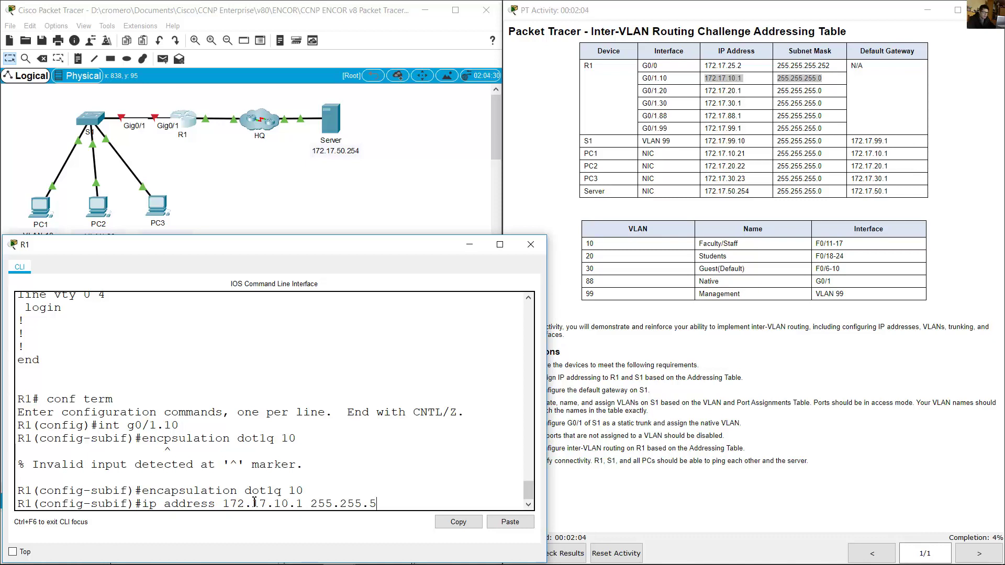
{"action": "type", "text": "5.3"}
{"action": "key", "text": "BackSpace"}
{"action": "type", "text": "255.0"}
{"action": "key", "text": "Return"}
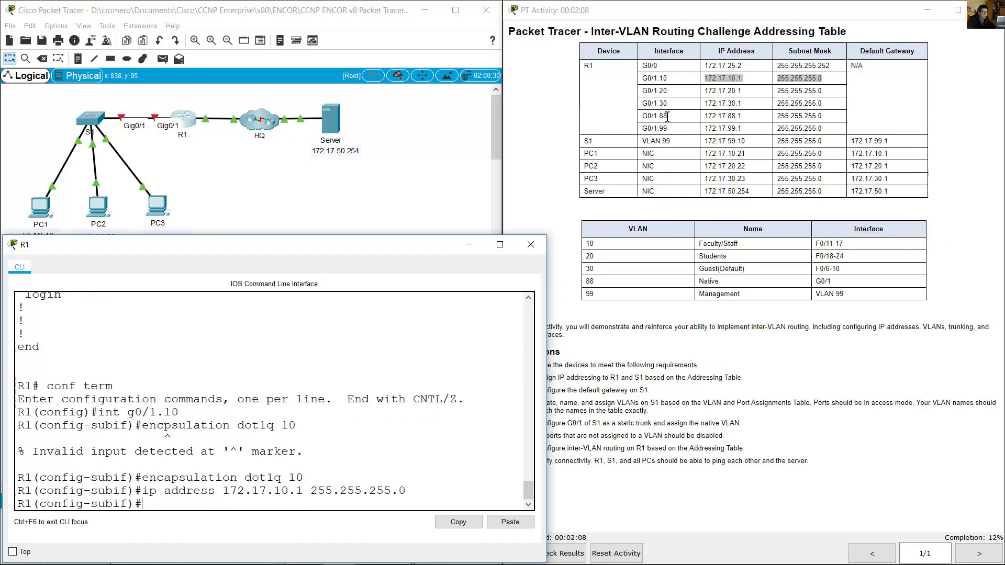
{"action": "left_click", "coordinate": [651, 100]}
{"action": "left_click_drag", "start_coordinate": [648, 91], "coordinate": [816, 131]}
{"action": "left_click", "coordinate": [261, 409]}
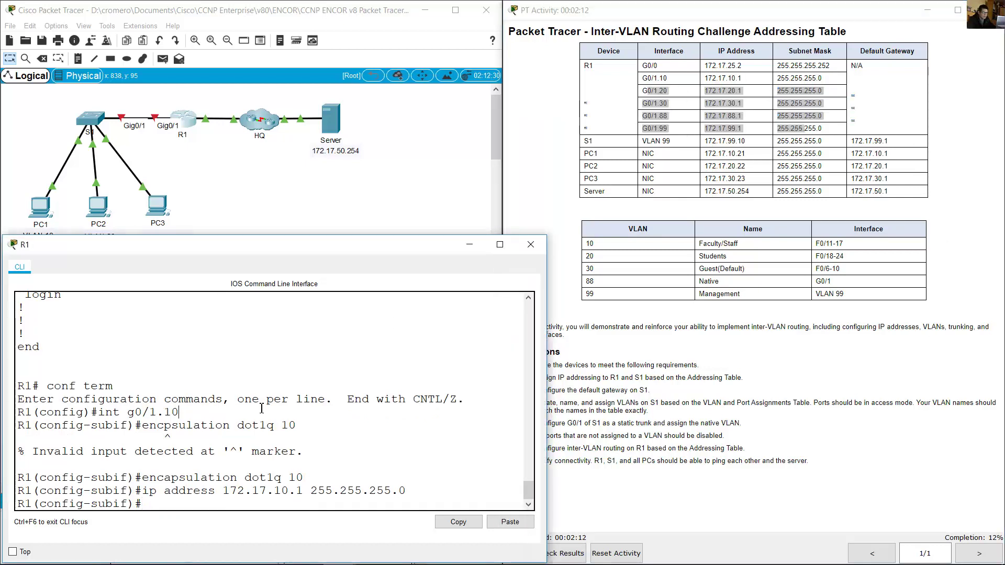
Create G0/1.20 with dot1q 20 and address 172.17.20.1 by editing recalled commands.
{"action": "key", "text": "Up"}
{"action": "key", "text": "Up"}
{"action": "key", "text": "Up"}
{"action": "key", "text": "Up"}
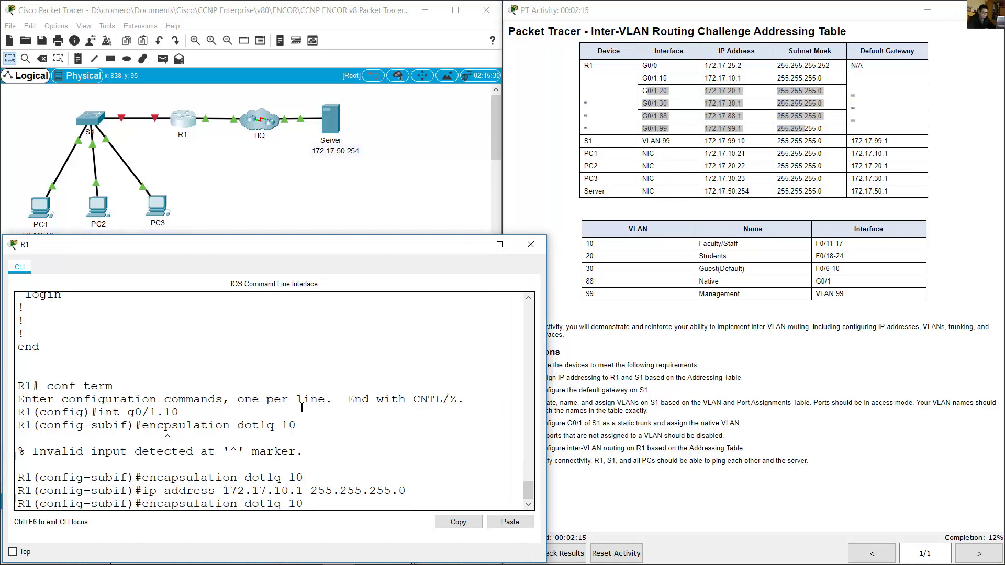
{"action": "key", "text": "BackSpace"}
{"action": "key", "text": "BackSpace"}
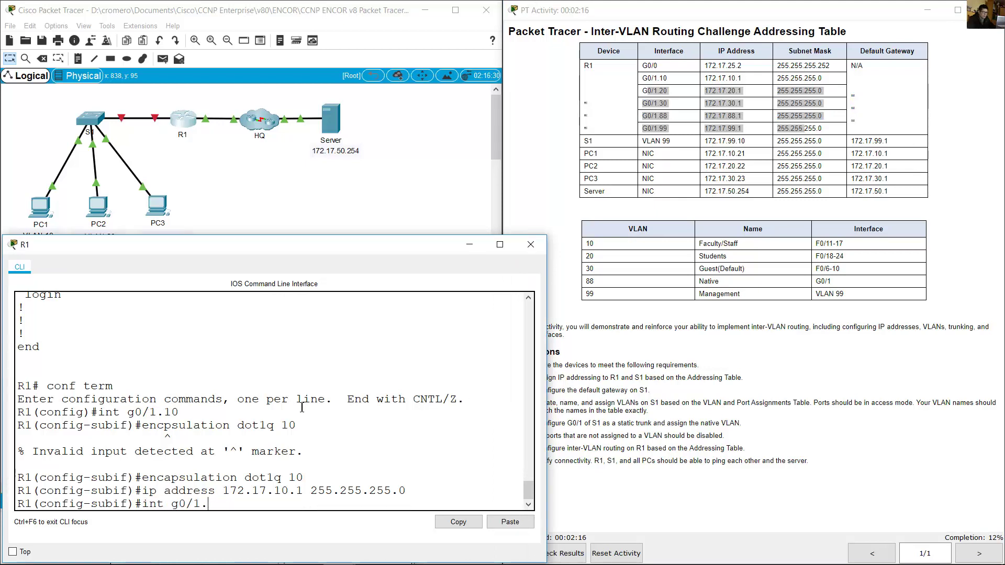
{"action": "type", "text": "20"}
{"action": "key", "text": "Return"}
{"action": "key", "text": "Up"}
{"action": "key", "text": "Up"}
{"action": "key", "text": "Up"}
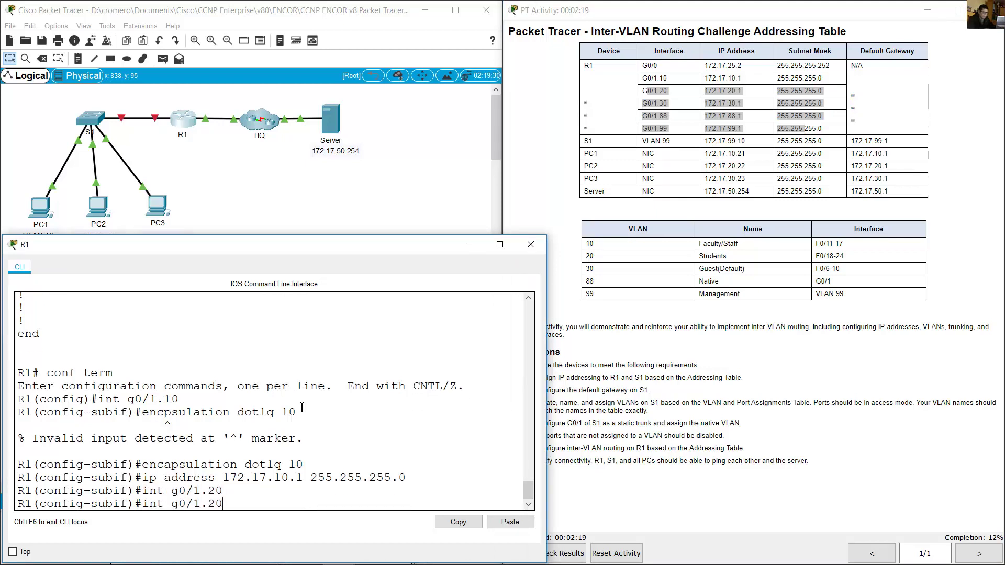
{"action": "key", "text": "BackSpace"}
{"action": "key", "text": "BackSpace"}
{"action": "type", "text": "20"}
{"action": "key", "text": "Return"}
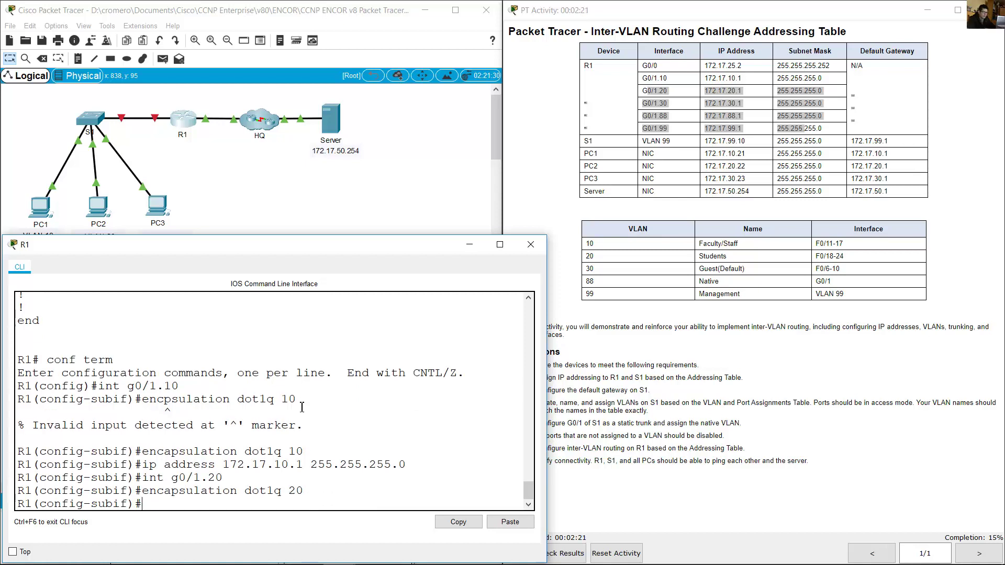
{"action": "key", "text": "Up"}
{"action": "key", "text": "Up"}
{"action": "key", "text": "Up"}
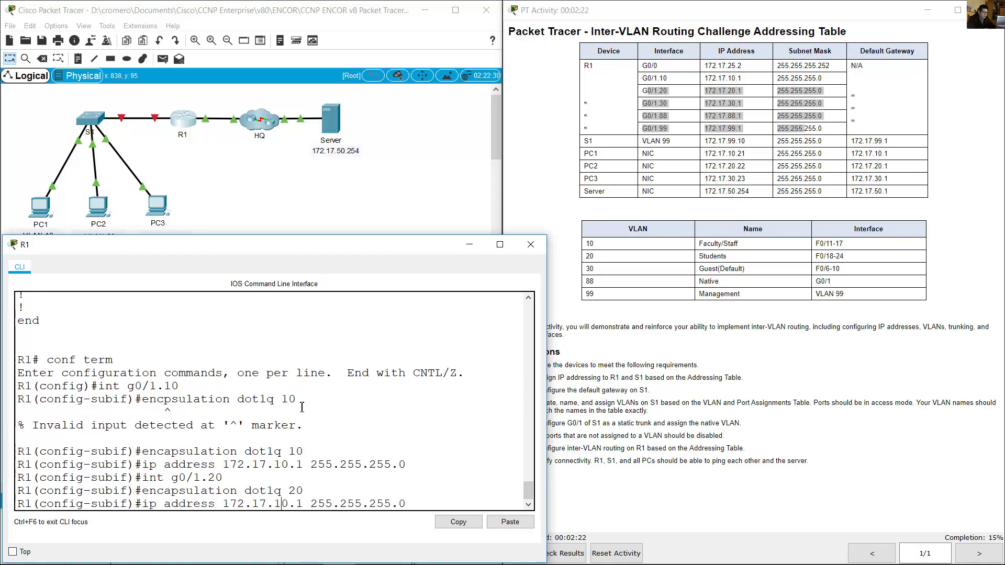
{"action": "key", "text": "Left"}
{"action": "key", "text": "Left"}
{"action": "key", "text": "Left"}
{"action": "key", "text": "Left"}
{"action": "key", "text": "Left"}
{"action": "key", "text": "Left"}
{"action": "key", "text": "Left"}
{"action": "key", "text": "Left"}
{"action": "key", "text": "Left"}
{"action": "key", "text": "Left"}
{"action": "key", "text": "Left"}
{"action": "key", "text": "Left"}
{"action": "key", "text": "Left"}
{"action": "key", "text": "Left"}
{"action": "key", "text": "Left"}
{"action": "key", "text": "Left"}
{"action": "key", "text": "BackSpace"}
{"action": "key", "text": "BackSpace"}
{"action": "type", "text": "20"}
{"action": "key", "text": "Return"}
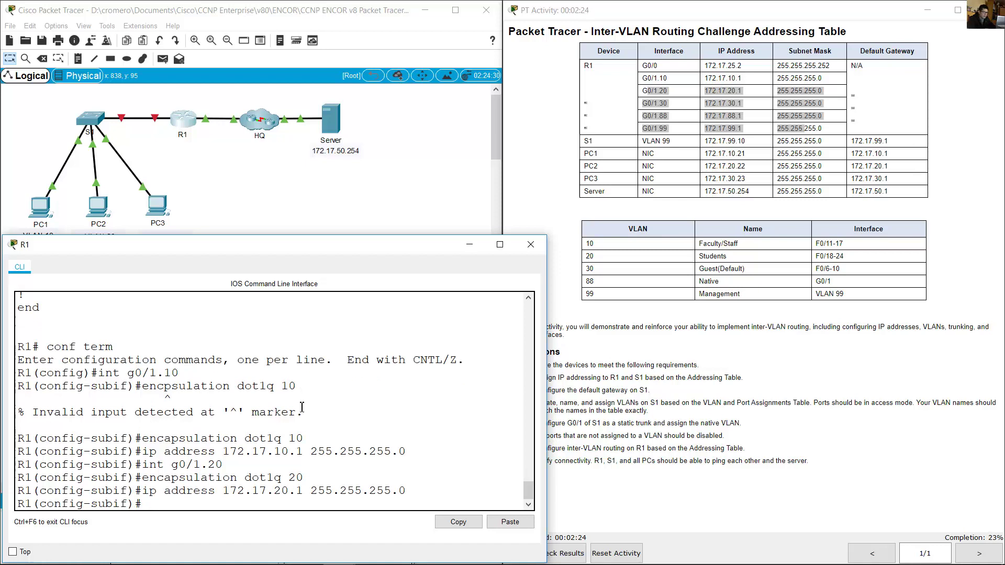
Create G0/1.30 with dot1q 30 and address 172.17.30.1.
{"action": "key", "text": "Up"}
{"action": "key", "text": "Up"}
{"action": "key", "text": "Up"}
{"action": "key", "text": "BackSpace"}
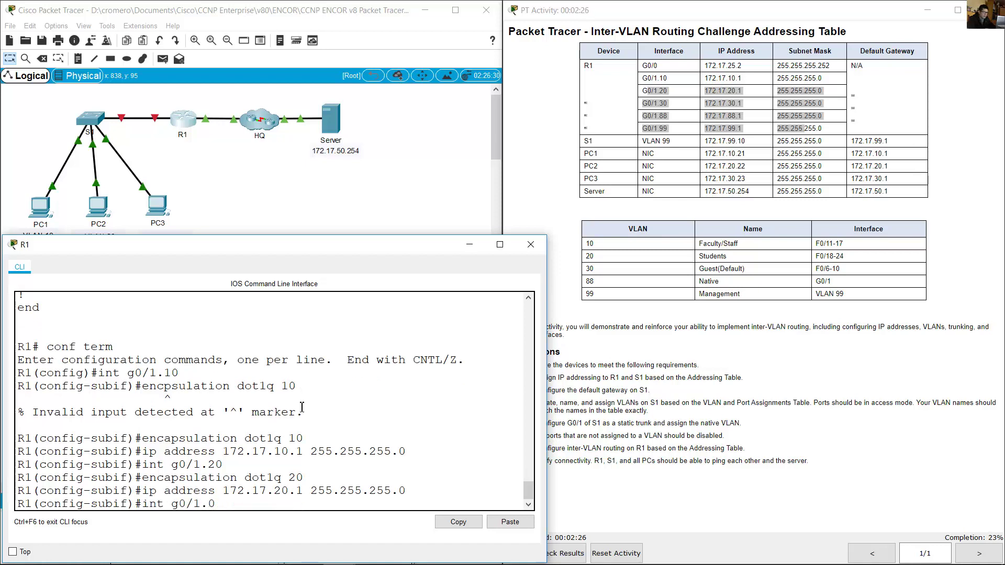
{"action": "type", "text": "3"}
{"action": "key", "text": "Return"}
{"action": "key", "text": "Up"}
{"action": "key", "text": "Up"}
{"action": "key", "text": "Up"}
{"action": "key", "text": "BackSpace"}
{"action": "type", "text": "3"}
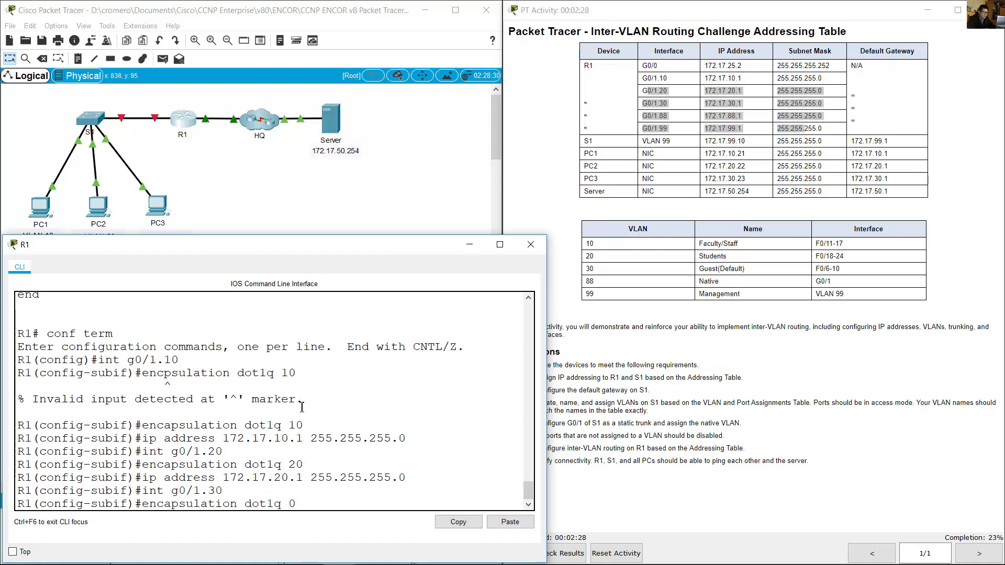
{"action": "key", "text": "Return"}
{"action": "key", "text": "Up"}
{"action": "key", "text": "Up"}
{"action": "key", "text": "Up"}
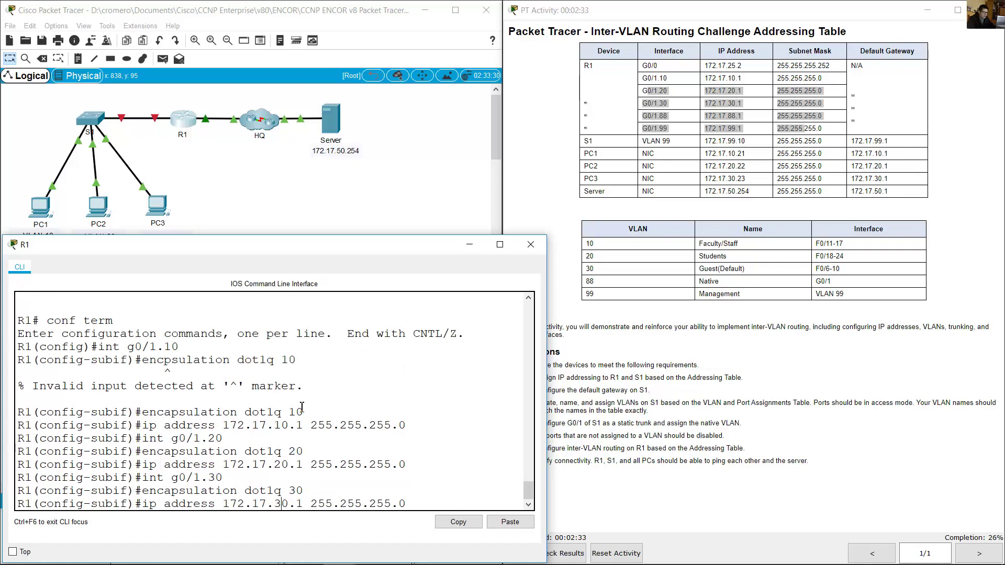
{"action": "key", "text": "Return"}
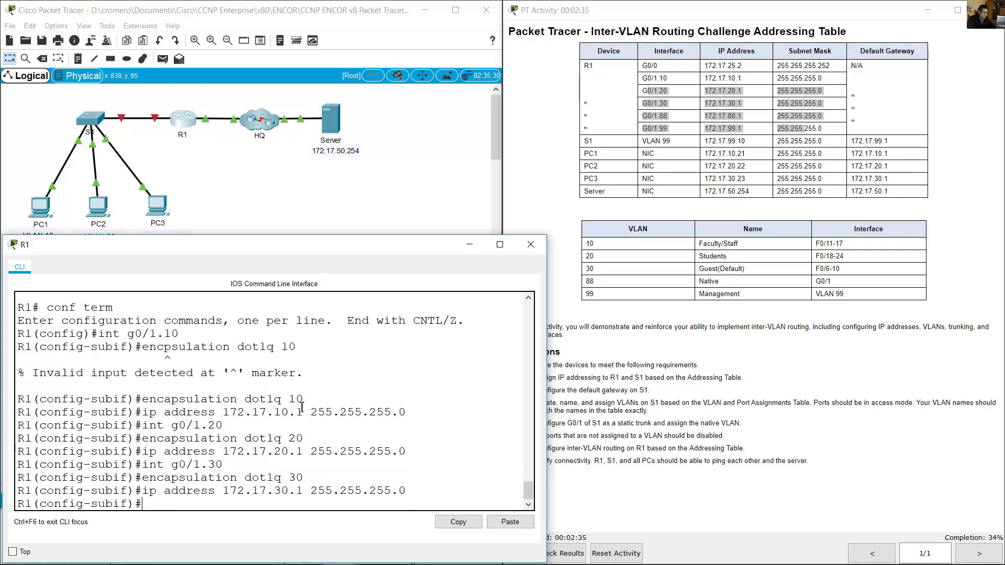
Enter subinterface G0/1.88 on R1.
{"action": "key", "text": "Up"}
{"action": "key", "text": "Up"}
{"action": "key", "text": "Up"}
{"action": "key", "text": "Return"}
{"action": "key", "text": "Up"}
{"action": "key", "text": "Up"}
{"action": "key", "text": "Up"}
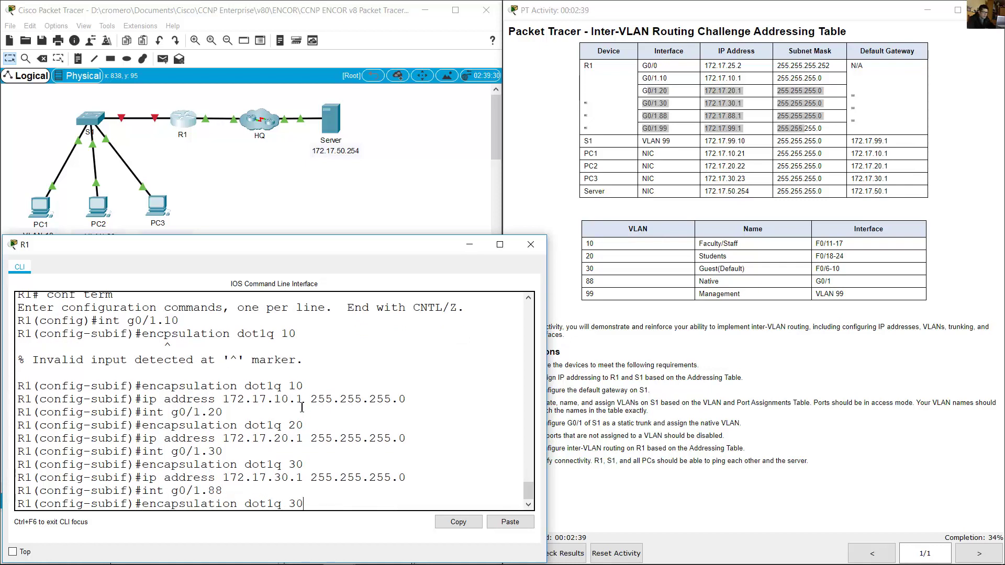
Set G0/1.88 to dot1q 88 native with address 172.17.88.1.
{"action": "type", "text": "88 native"}
{"action": "left_click", "coordinate": [743, 278]}
{"action": "left_click_drag", "start_coordinate": [731, 287], "coordinate": [699, 281]}
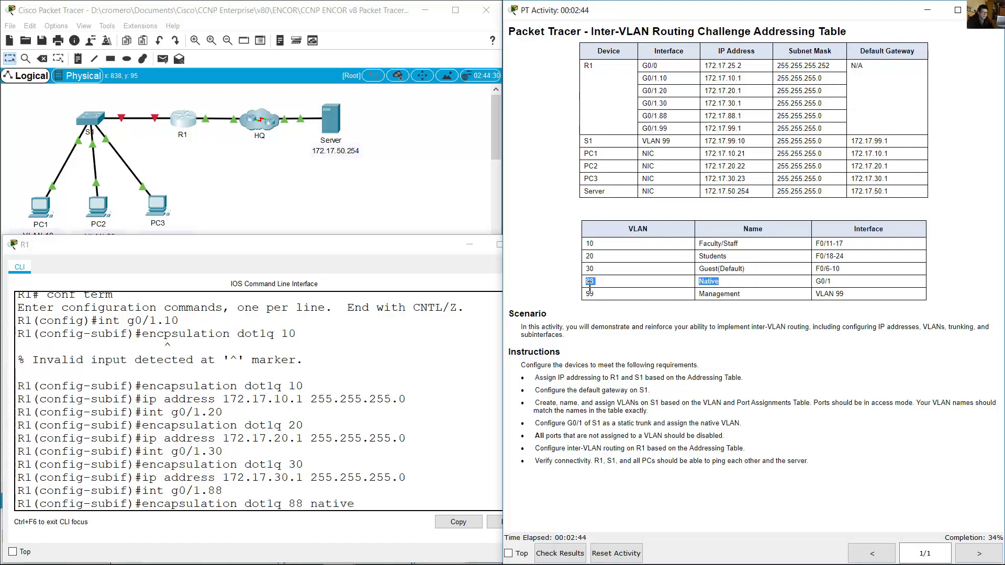
{"action": "left_click", "coordinate": [355, 522]}
{"action": "left_click_drag", "start_coordinate": [356, 503], "coordinate": [310, 504]}
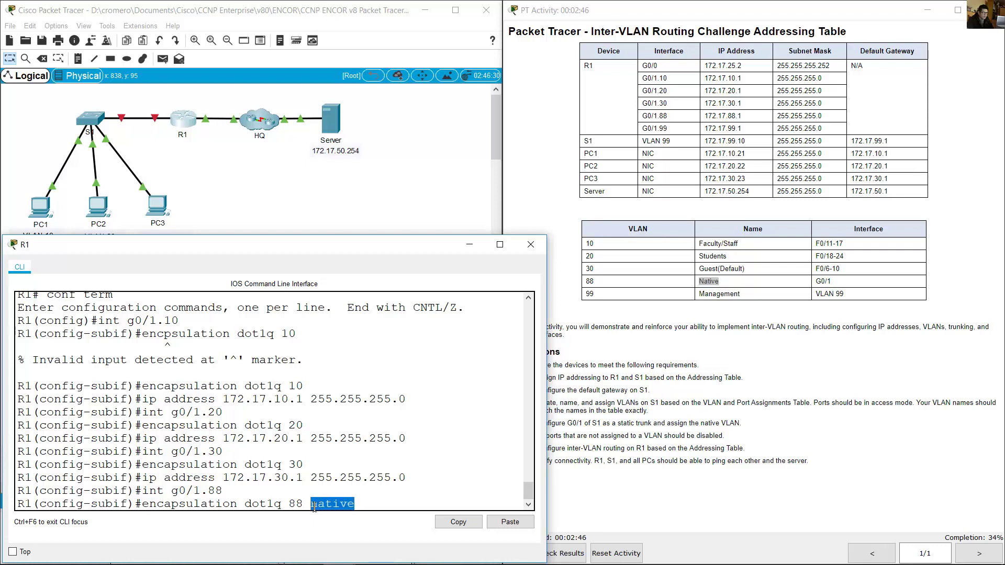
{"action": "left_click", "coordinate": [371, 502]}
{"action": "key", "text": "Return"}
{"action": "key", "text": "Up"}
{"action": "key", "text": "Up"}
{"action": "key", "text": "Up"}
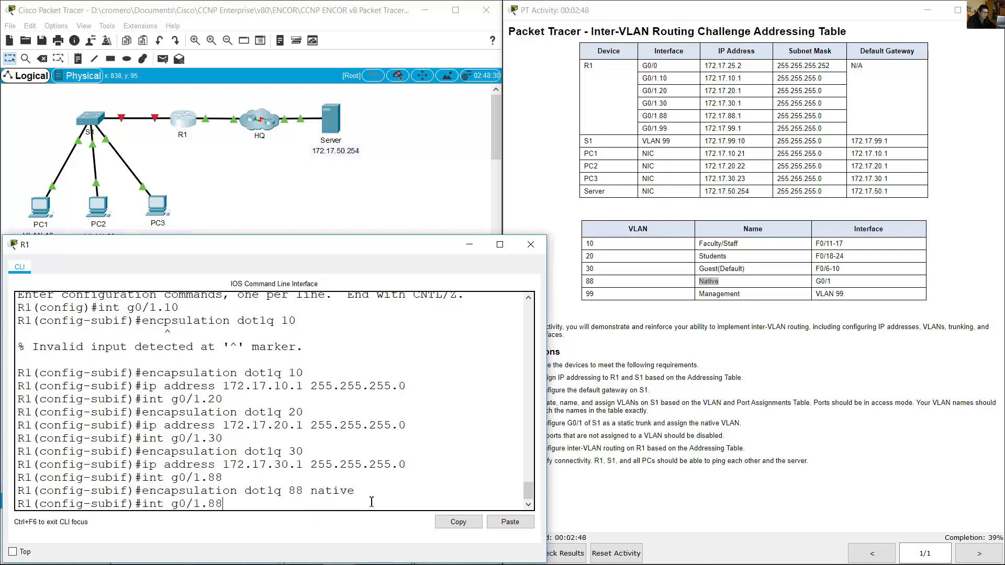
{"action": "key", "text": "Left"}
{"action": "key", "text": "Left"}
{"action": "key", "text": "Left"}
{"action": "key", "text": "Left"}
{"action": "key", "text": "Left"}
{"action": "key", "text": "Left"}
{"action": "key", "text": "Left"}
{"action": "key", "text": "Left"}
{"action": "key", "text": "Left"}
{"action": "key", "text": "Left"}
{"action": "key", "text": "Left"}
{"action": "key", "text": "Left"}
{"action": "key", "text": "Left"}
{"action": "key", "text": "Left"}
{"action": "key", "text": "Left"}
{"action": "key", "text": "Left"}
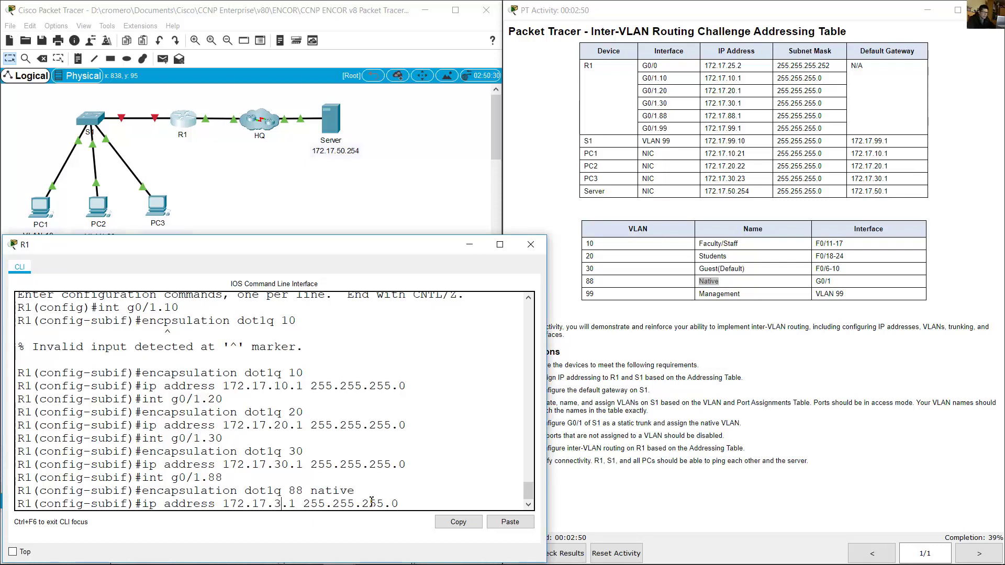
{"action": "key", "text": "BackSpace"}
{"action": "key", "text": "BackSpace"}
{"action": "type", "text": "88"}
{"action": "key", "text": "Return"}
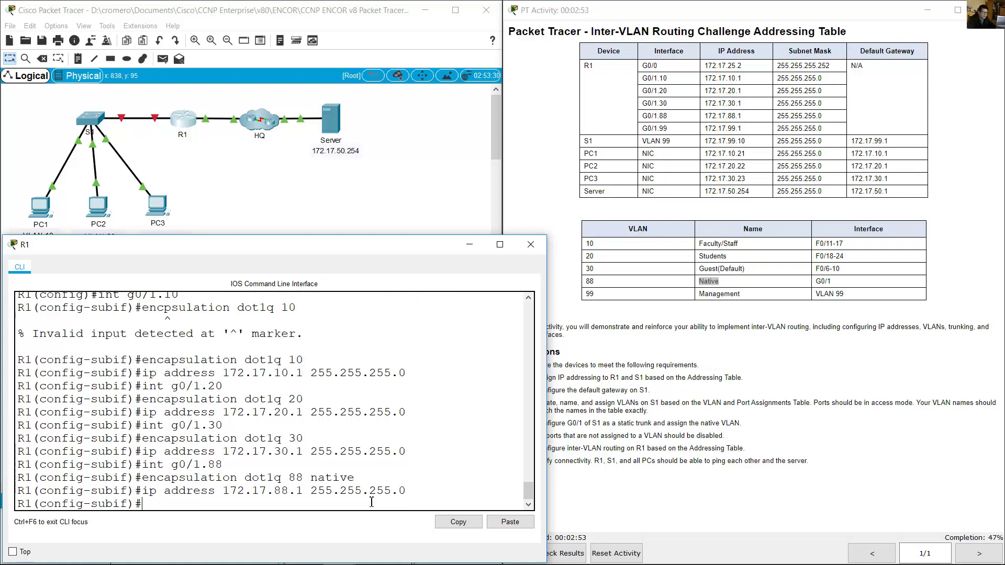
Create G0/1.99 with dot1q 99 and address 172.17.99.1.
{"action": "key", "text": "Up"}
{"action": "key", "text": "Up"}
{"action": "key", "text": "Up"}
{"action": "type", "text": "99"}
{"action": "key", "text": "Return"}
{"action": "key", "text": "Up"}
{"action": "key", "text": "Up"}
{"action": "key", "text": "Up"}
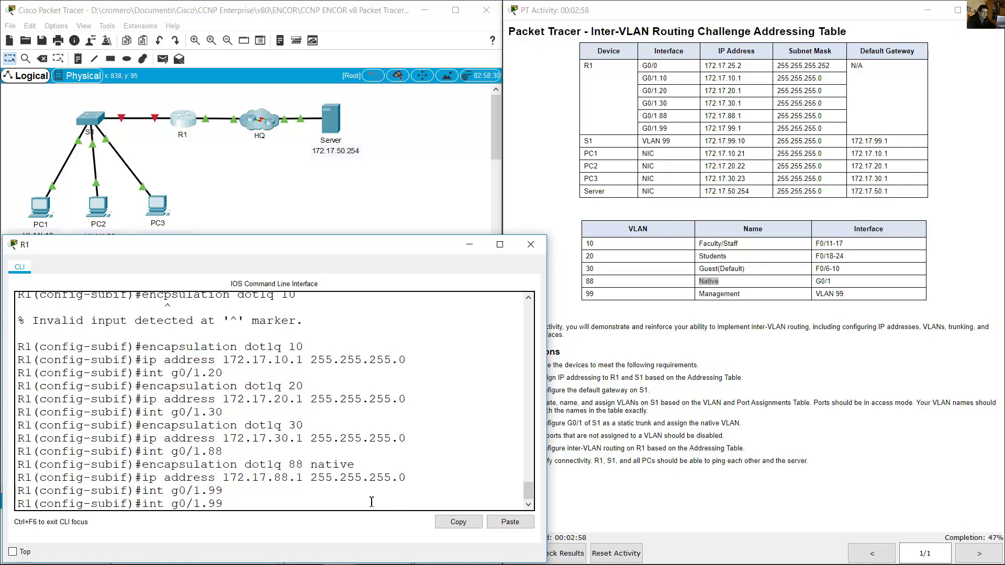
{"action": "key", "text": "Left"}
{"action": "key", "text": "Left"}
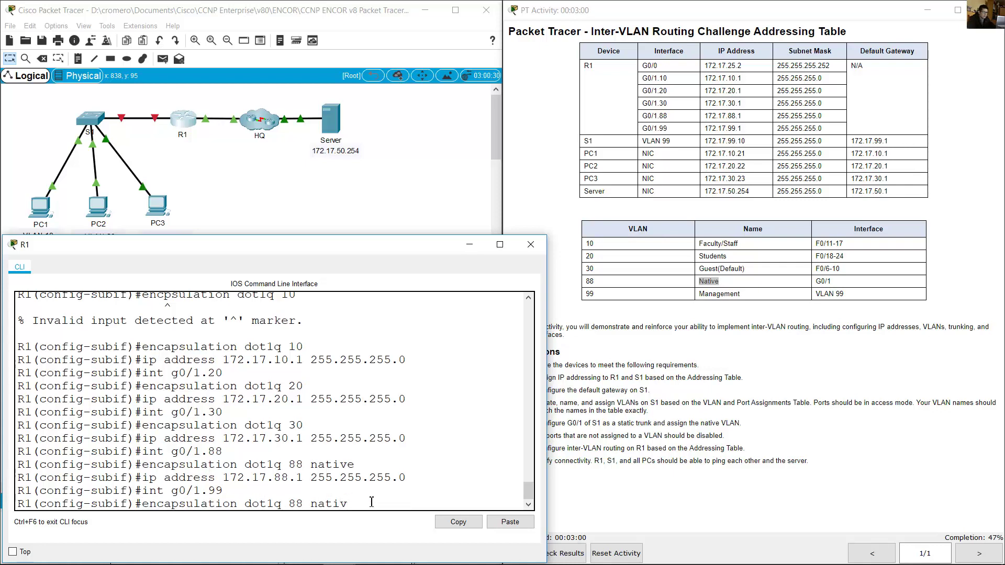
{"action": "key", "text": "BackSpace"}
{"action": "key", "text": "BackSpace"}
{"action": "key", "text": "BackSpace"}
{"action": "key", "text": "BackSpace"}
{"action": "key", "text": "BackSpace"}
{"action": "key", "text": "BackSpace"}
{"action": "key", "text": "BackSpace"}
{"action": "key", "text": "BackSpace"}
{"action": "key", "text": "BackSpace"}
{"action": "type", "text": "99"}
{"action": "key", "text": "Return"}
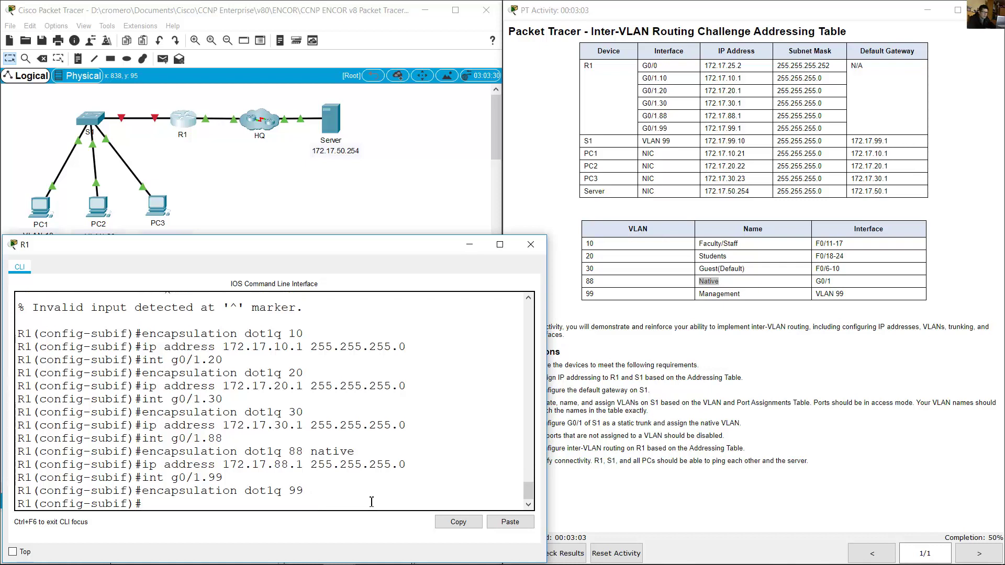
{"action": "key", "text": "Up"}
{"action": "key", "text": "Up"}
{"action": "key", "text": "Up"}
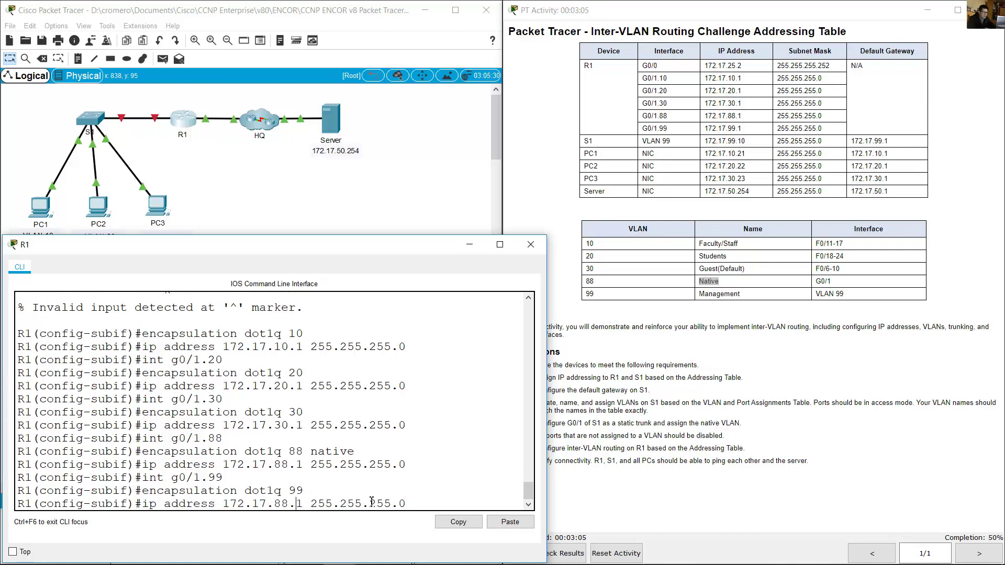
{"action": "key", "text": "BackSpace"}
{"action": "key", "text": "BackSpace"}
{"action": "key", "text": "BackSpace"}
{"action": "type", "text": "99."}
{"action": "key", "text": "Return"}
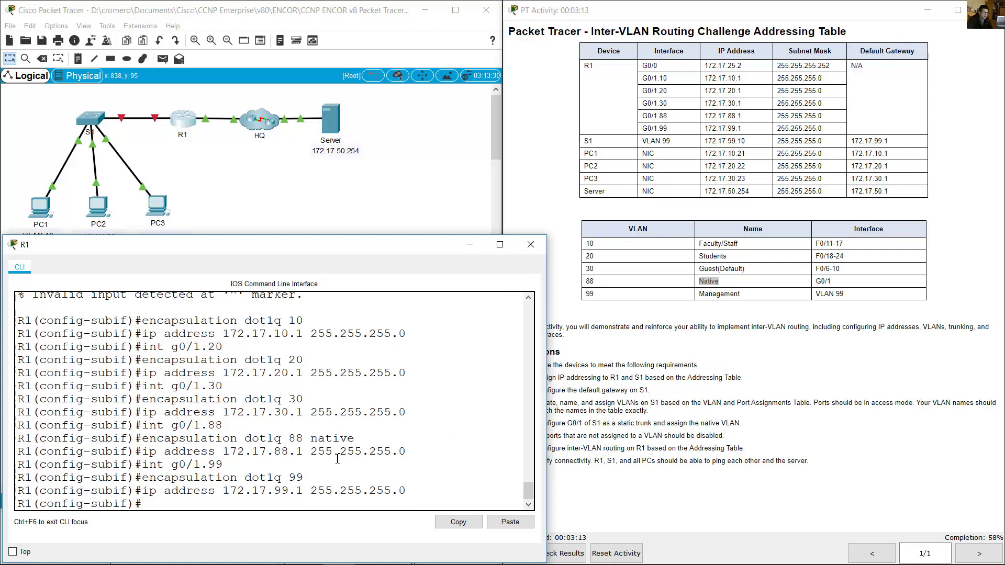
Enable R1's G0/1 interface with no shutdown so all its subinterfaces come up.
{"action": "type", "text": "int g0/1.99"}
{"action": "key", "text": "Return"}
{"action": "type", "text": "no shutdown"}
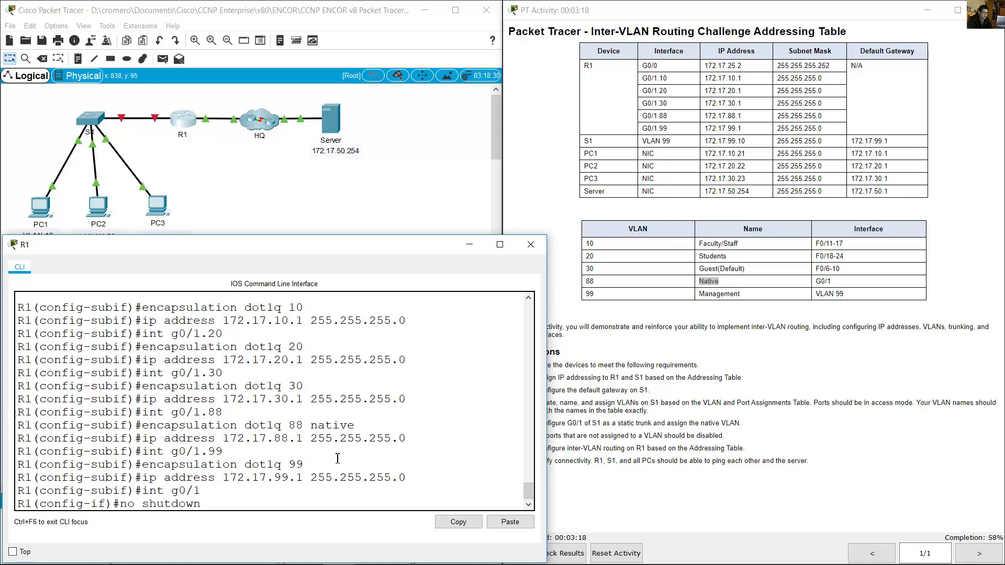
{"action": "key", "text": "Return"}
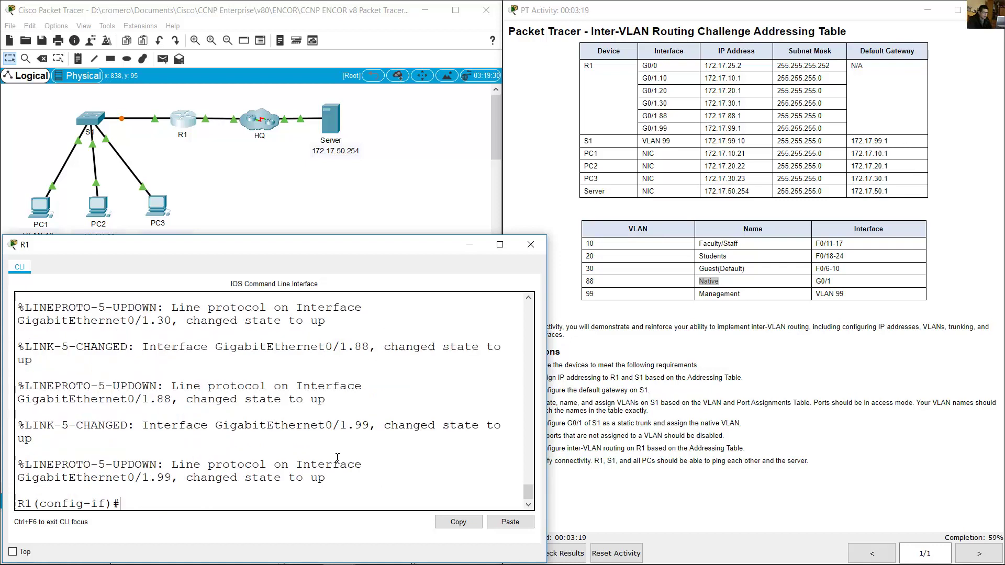
Open switch S1's command line from the network topology.
{"action": "left_click", "coordinate": [257, 184]}
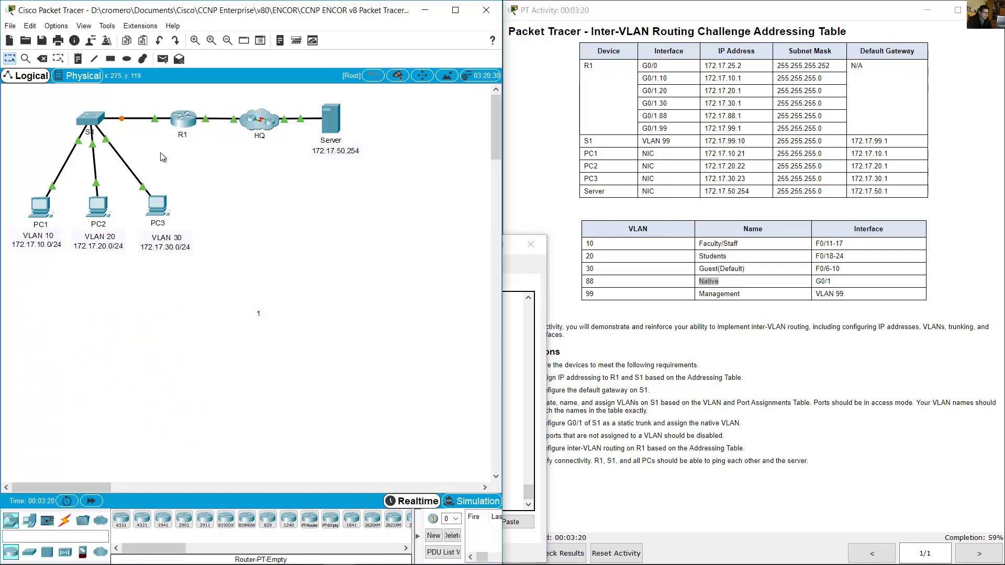
{"action": "left_click_drag", "start_coordinate": [162, 152], "coordinate": [134, 92]}
{"action": "left_click", "coordinate": [255, 209]}
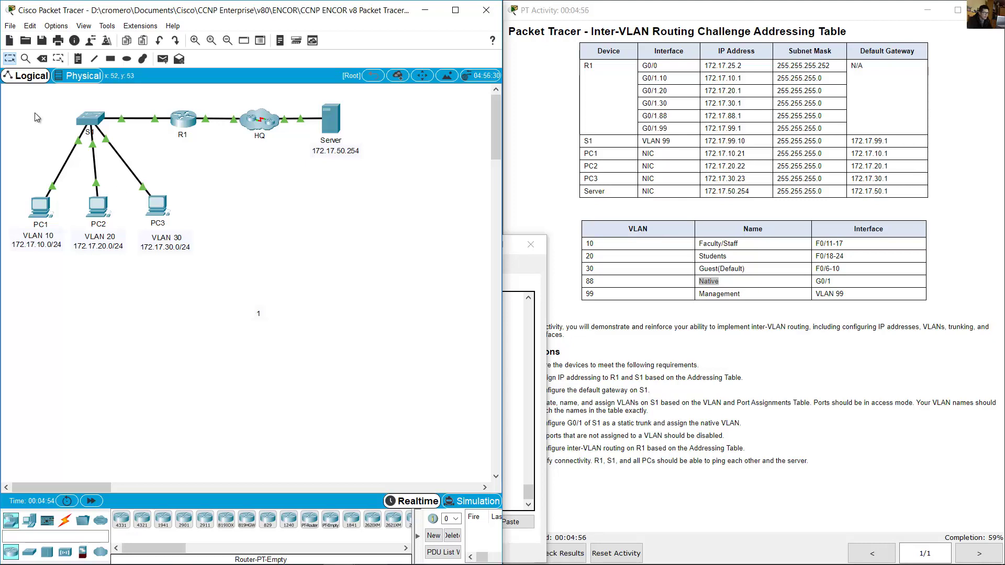
{"action": "left_click_drag", "start_coordinate": [35, 111], "coordinate": [104, 152]}
{"action": "left_click", "coordinate": [86, 133]}
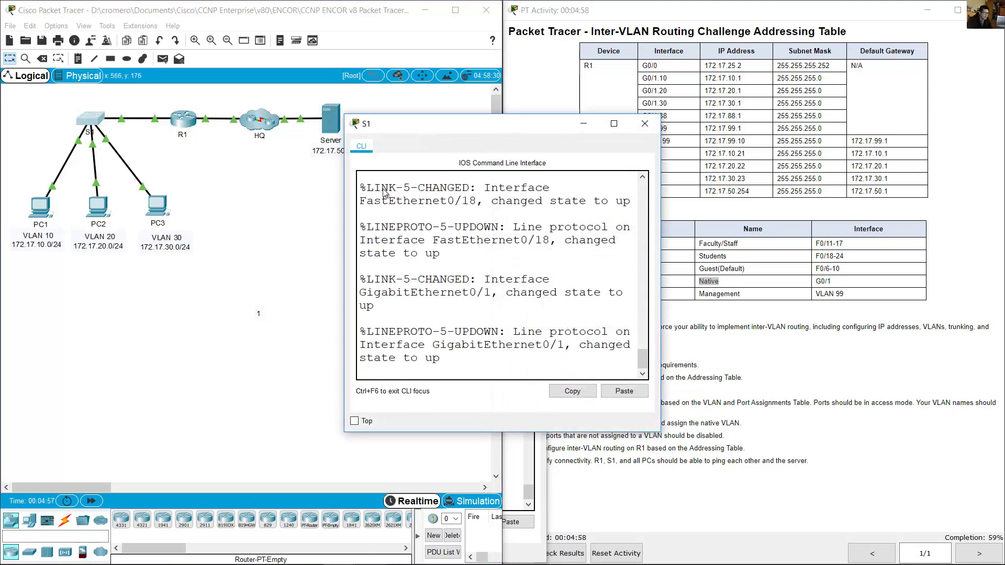
Move and enlarge S1's console, then check S1's row in the addressing table.
{"action": "left_click_drag", "start_coordinate": [514, 126], "coordinate": [172, 256]}
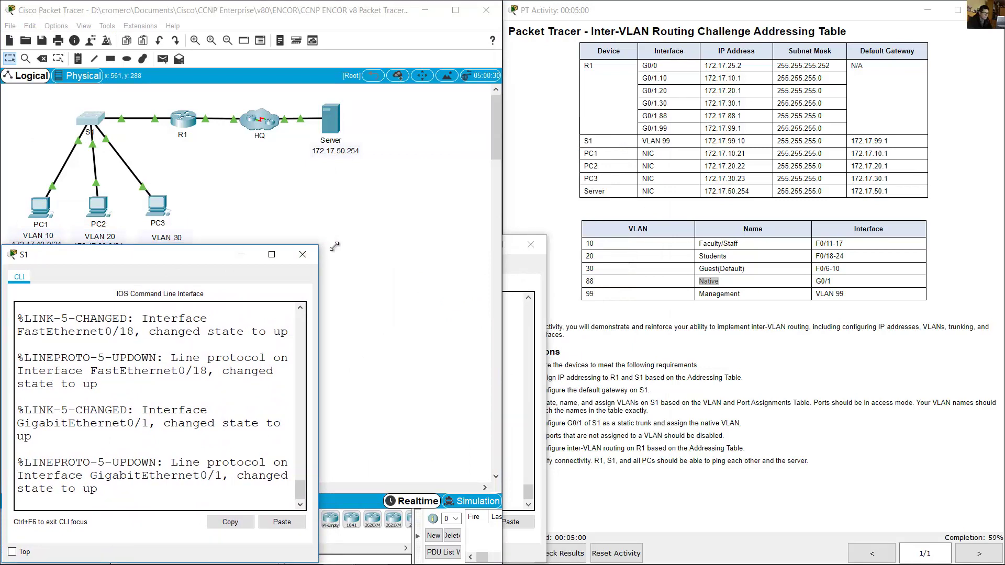
{"action": "left_click_drag", "start_coordinate": [334, 246], "coordinate": [558, 234]}
{"action": "left_click", "coordinate": [582, 152]}
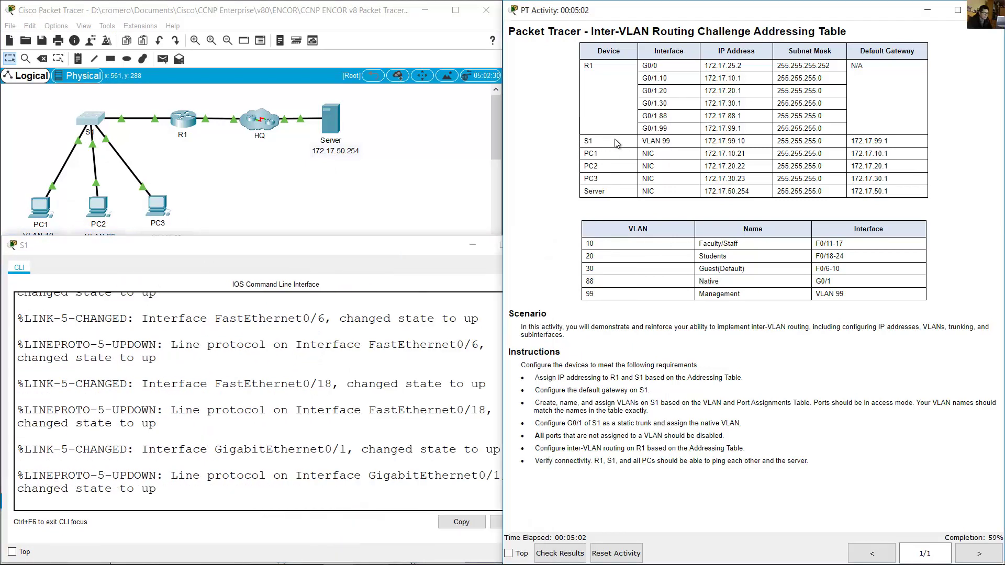
{"action": "left_click_drag", "start_coordinate": [615, 142], "coordinate": [898, 141]}
Give S1's VLAN 99 interface 172.17.99.10 255.255.255.0 and enable it.
{"action": "left_click", "coordinate": [380, 362]}
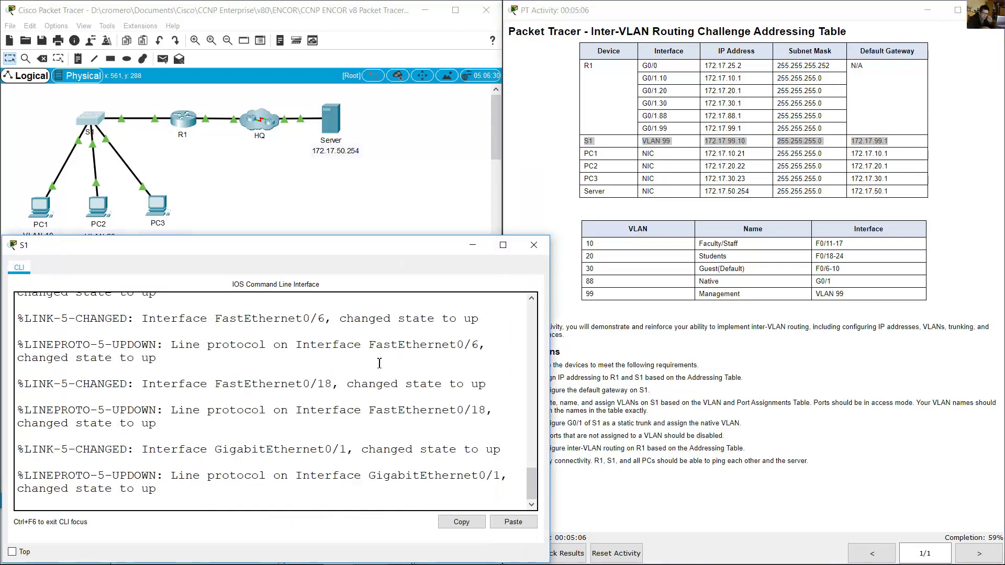
{"action": "key", "text": "Return"}
{"action": "type", "text": "en"}
{"action": "key", "text": "Return"}
{"action": "type", "text": "conf term"}
{"action": "key", "text": "Return"}
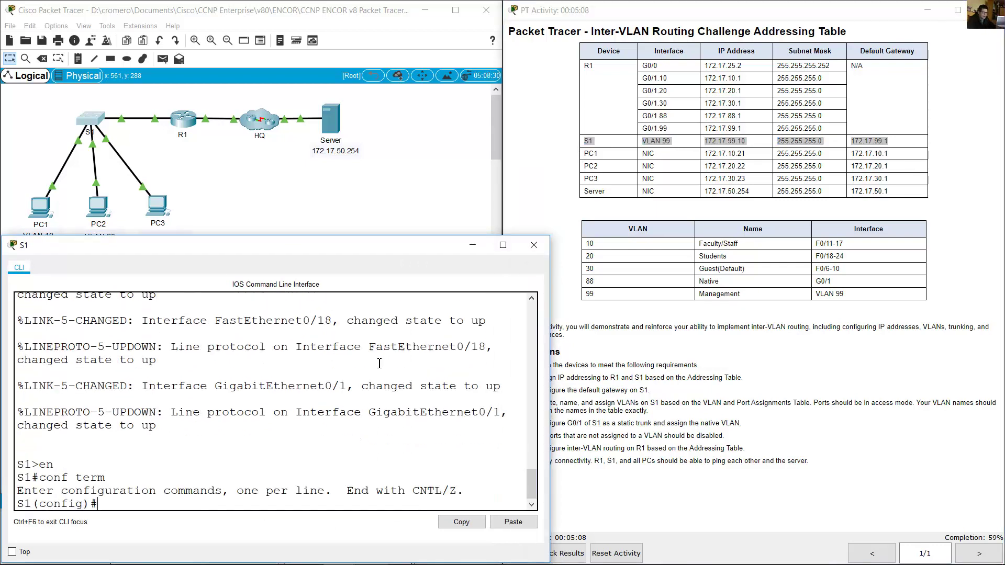
{"action": "type", "text": "int vlan 99"}
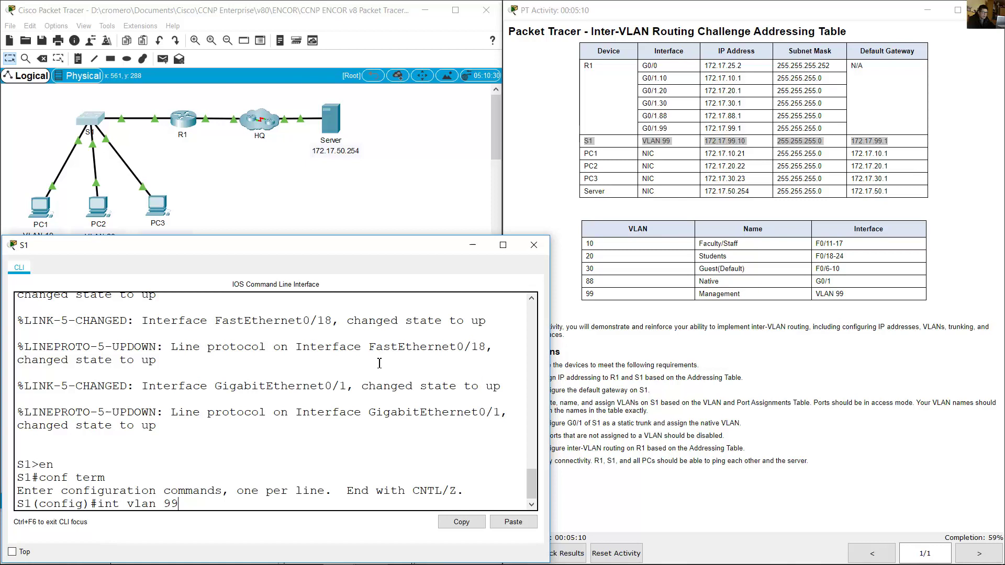
{"action": "key", "text": "Return"}
{"action": "type", "text": "ip add"}
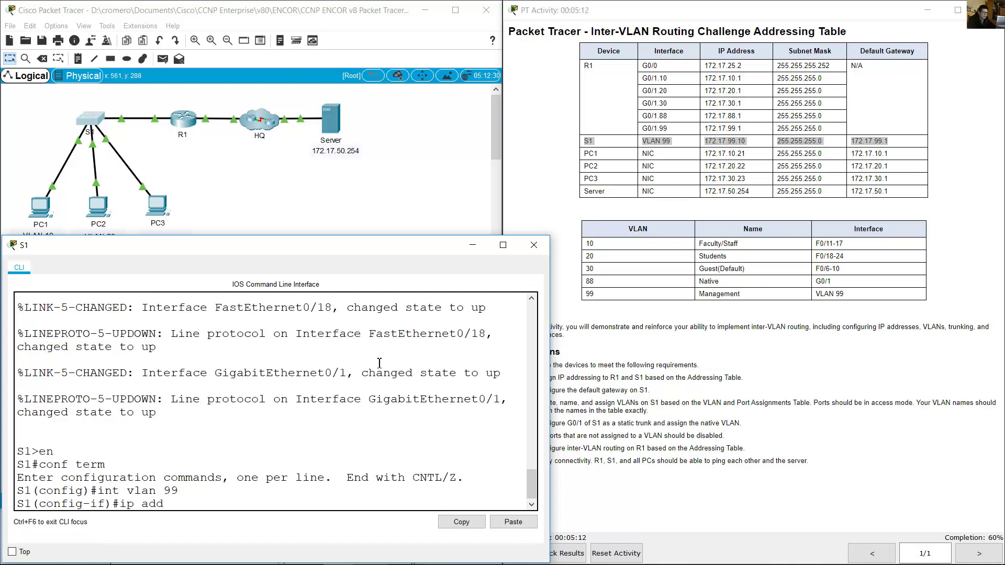
{"action": "type", "text": "ress 172.17.99.10 255.255.25"}
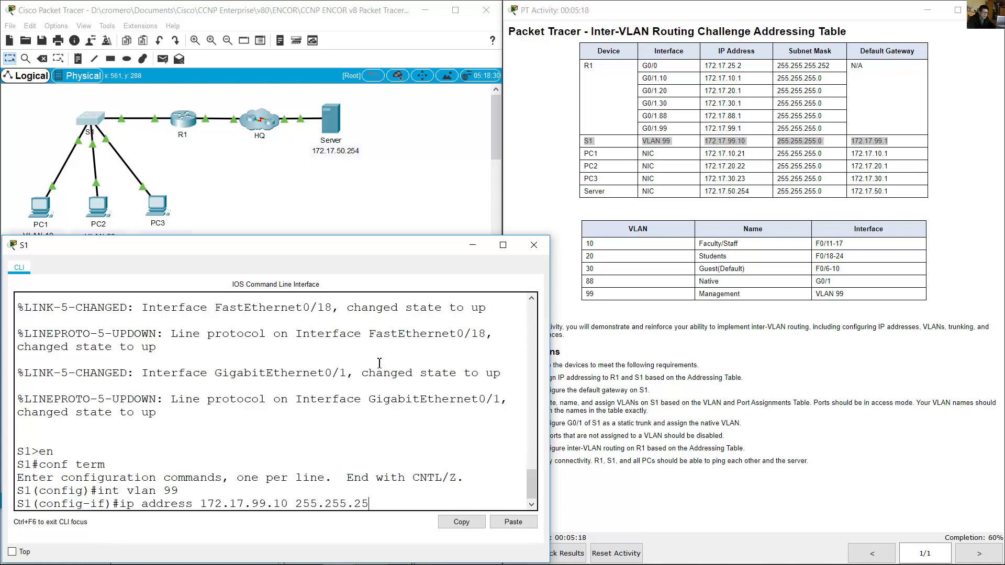
{"action": "type", "text": "5.0"}
{"action": "key", "text": "Return"}
{"action": "type", "text": "no shutdown"}
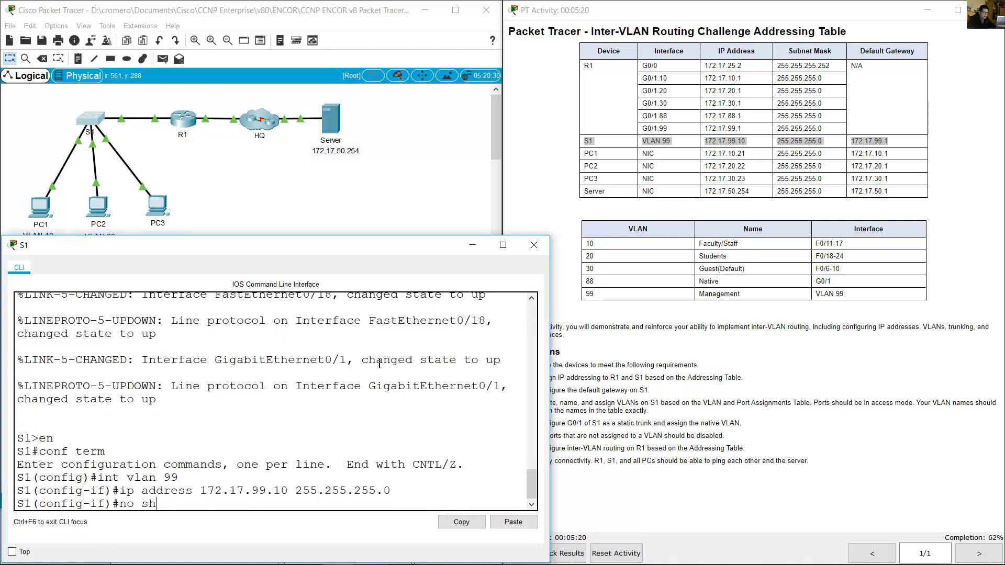
{"action": "key", "text": "Return"}
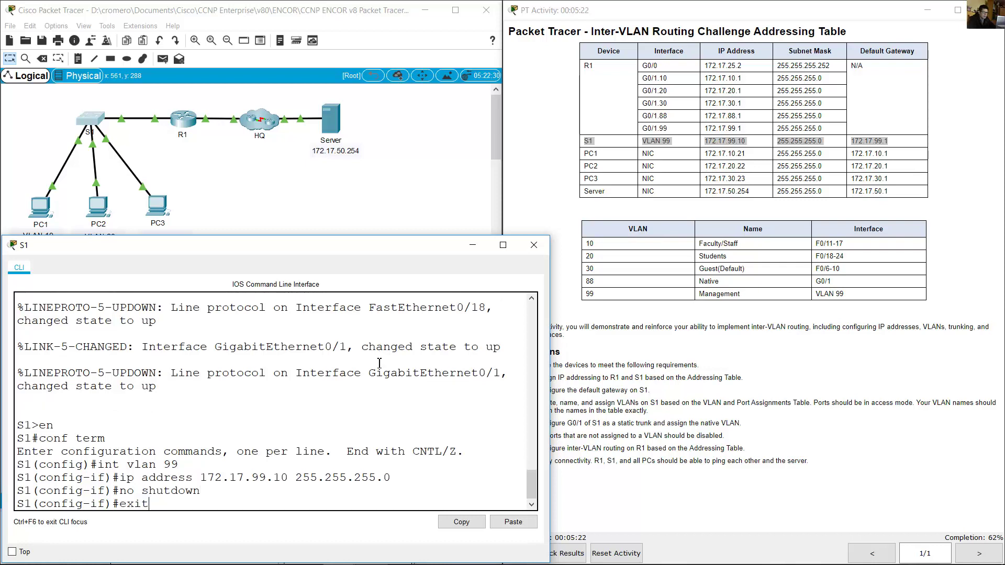
Set S1's default gateway to 172.17.99.1.
{"action": "key", "text": "Return"}
{"action": "type", "text": "ip default-gate"}
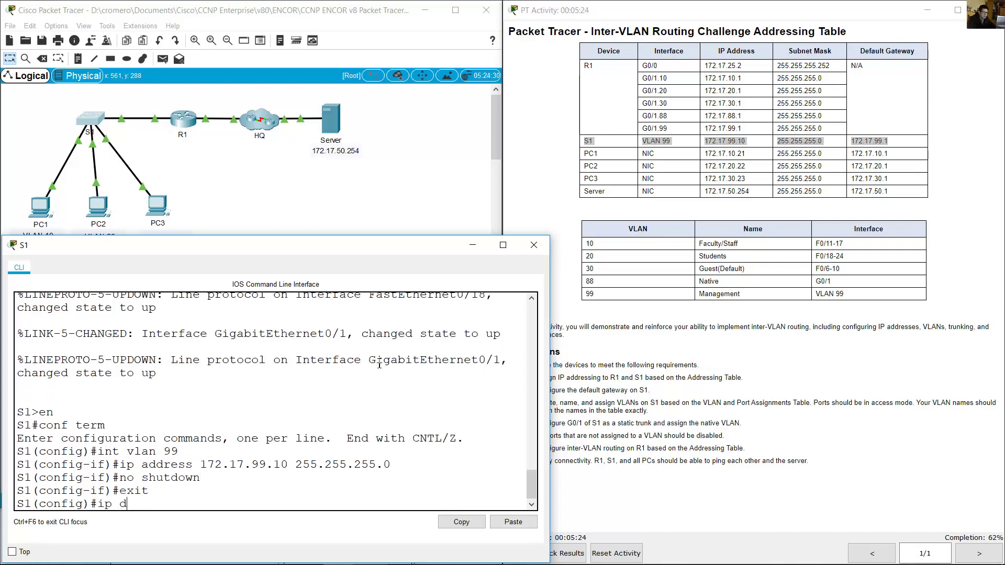
{"action": "type", "text": "way"}
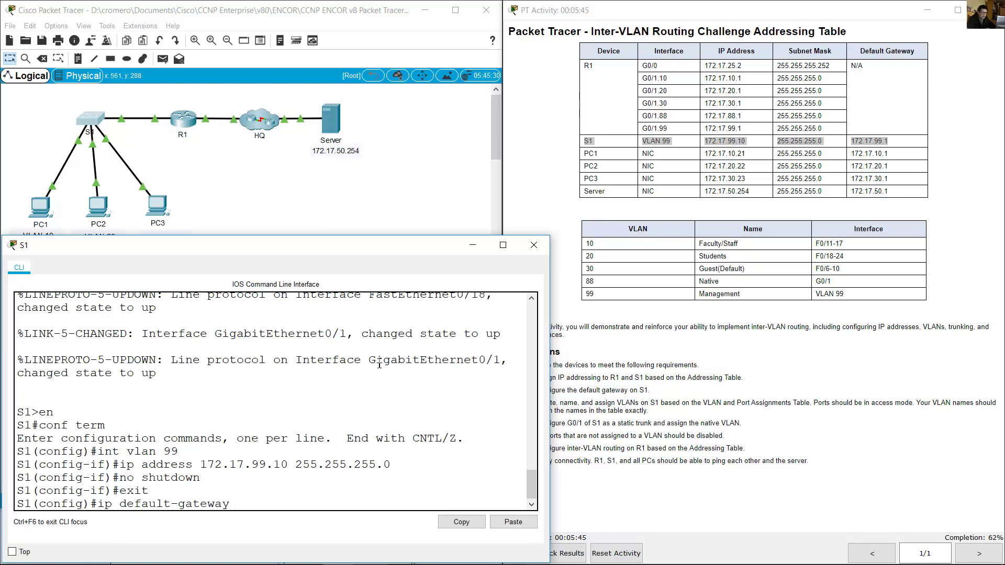
{"action": "type", "text": "172.17.99.1"}
{"action": "key", "text": "Return"}
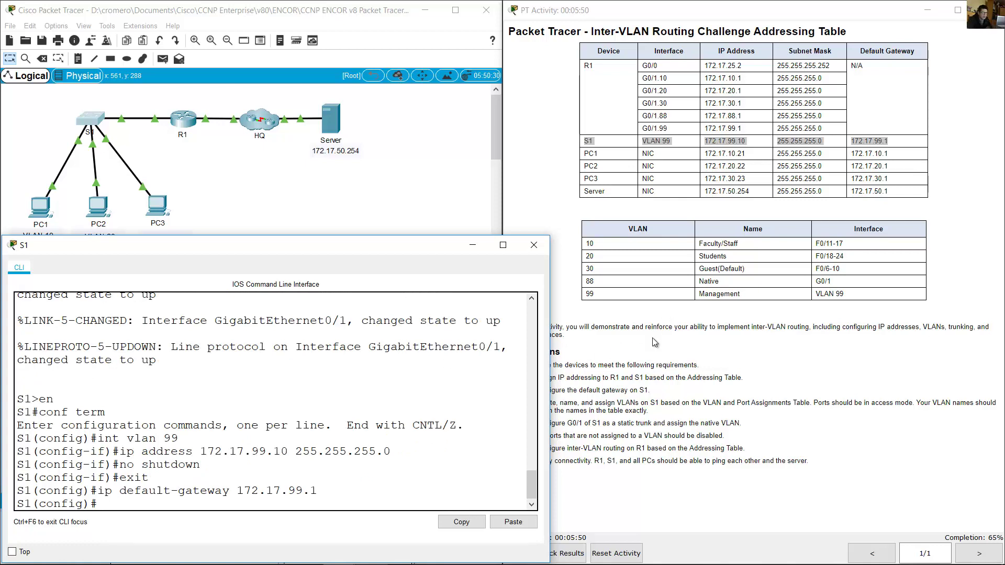
Review the activity's VLAN creation instruction and the table of VLAN numbers and names.
{"action": "left_click", "coordinate": [660, 349]}
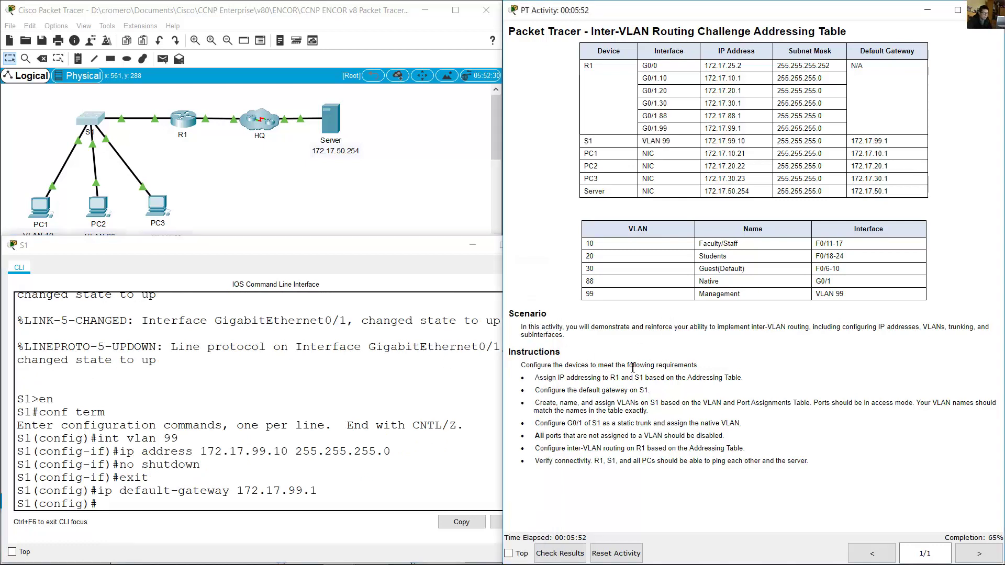
{"action": "left_click_drag", "start_coordinate": [535, 392], "coordinate": [654, 398]}
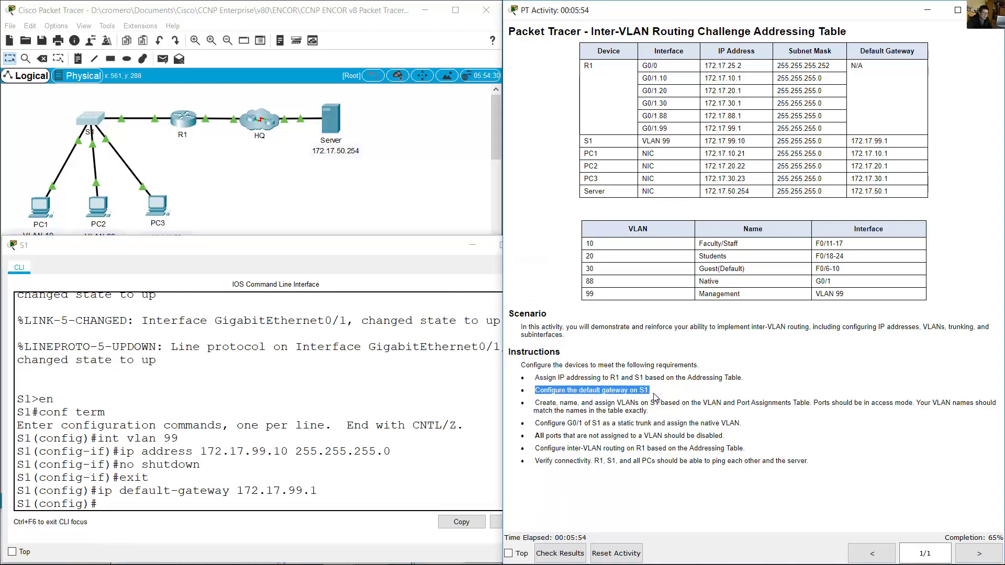
{"action": "left_click", "coordinate": [301, 466]}
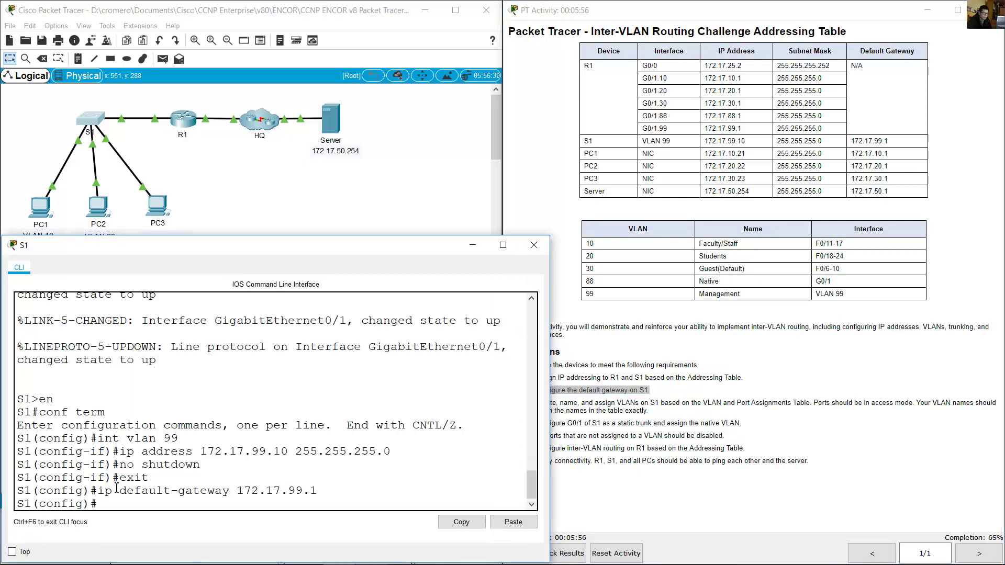
{"action": "left_click_drag", "start_coordinate": [99, 491], "coordinate": [327, 497]}
{"action": "left_click", "coordinate": [545, 402]}
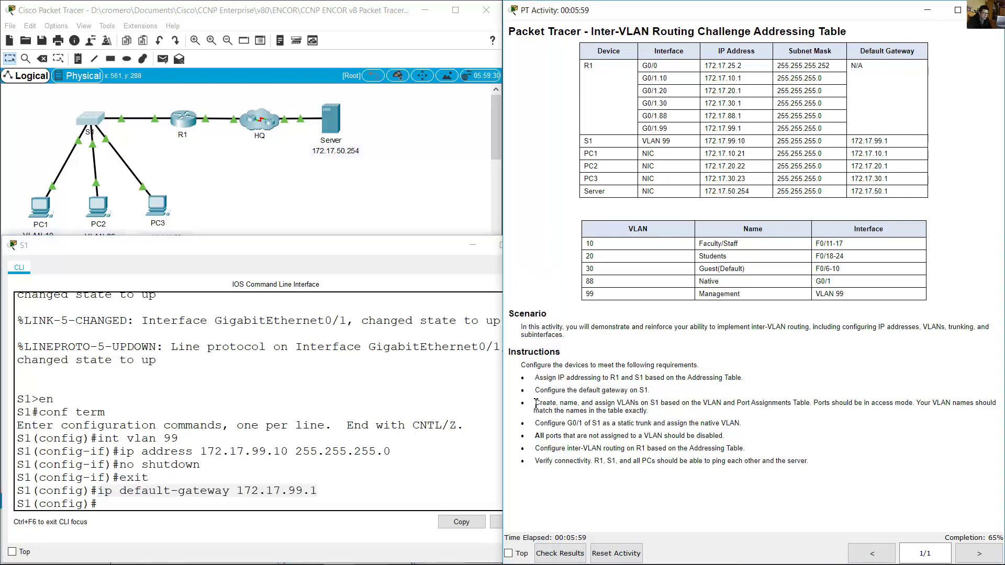
{"action": "left_click_drag", "start_coordinate": [535, 403], "coordinate": [817, 404]}
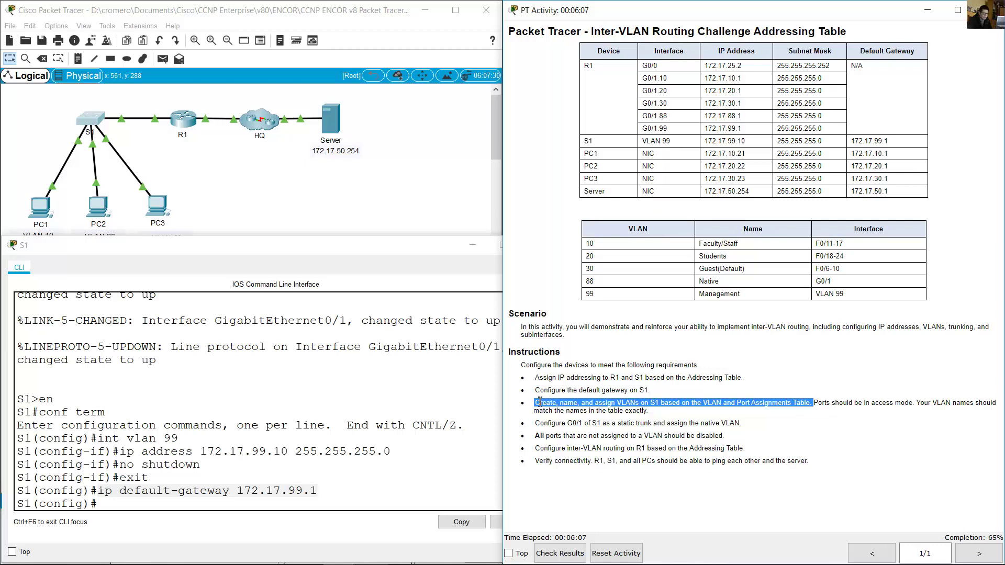
{"action": "left_click_drag", "start_coordinate": [591, 243], "coordinate": [718, 308]}
{"action": "left_click", "coordinate": [272, 487]}
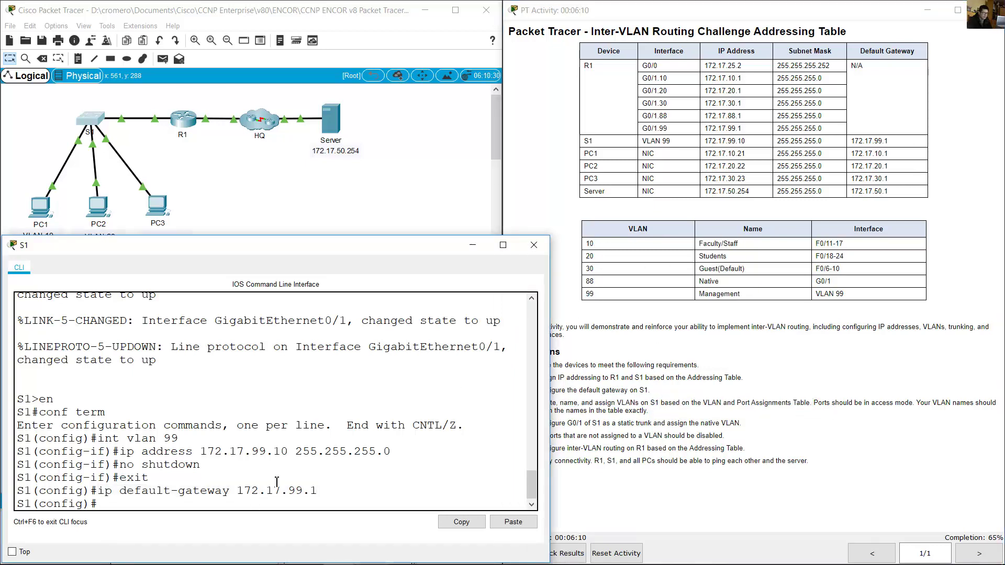
Create VLAN 10 named Faculty/Staff and VLAN 20 named Students on S1.
{"action": "type", "text": "vlan 10"}
{"action": "key", "text": "Return"}
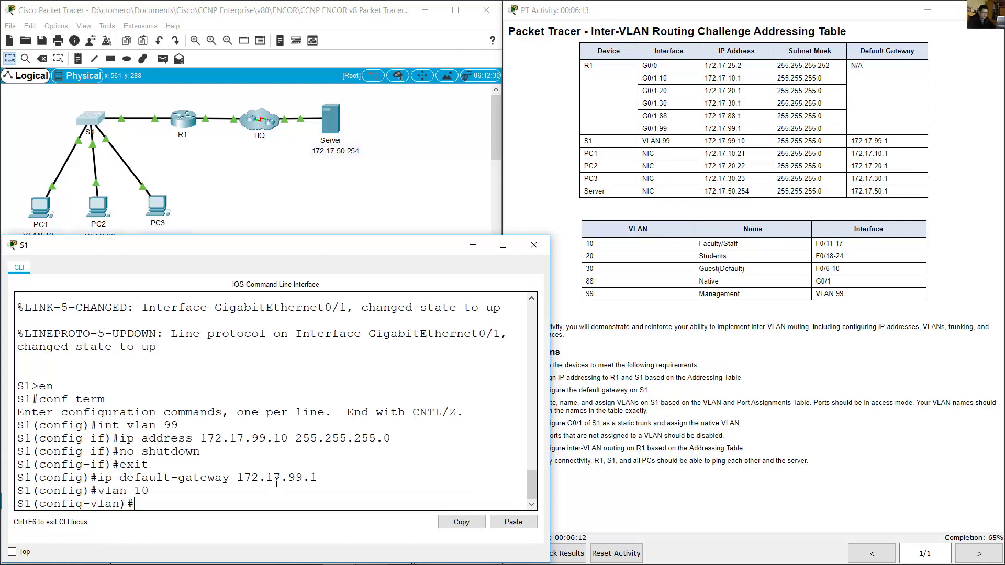
{"action": "type", "text": "name Faculty/Staff"}
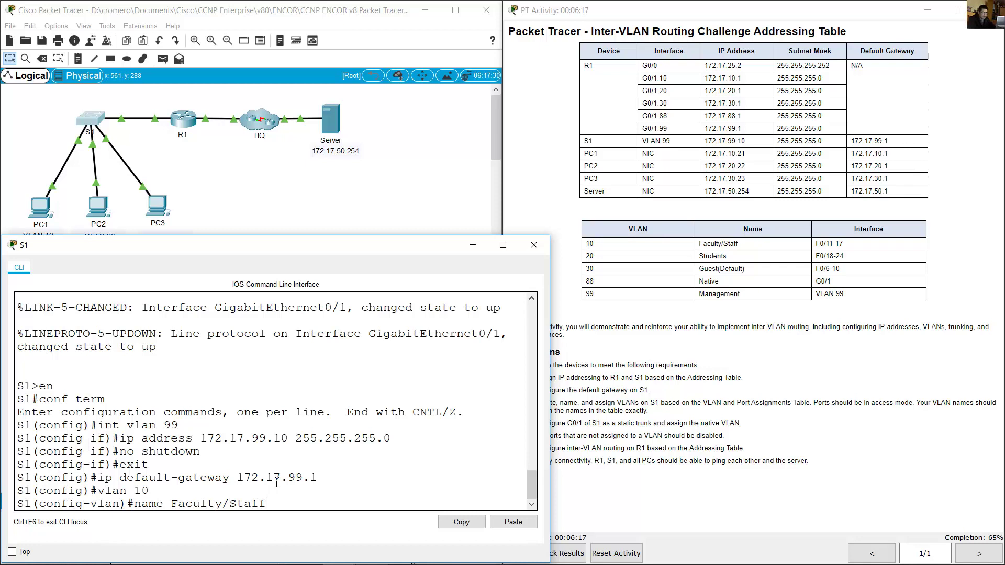
{"action": "key", "text": "Return"}
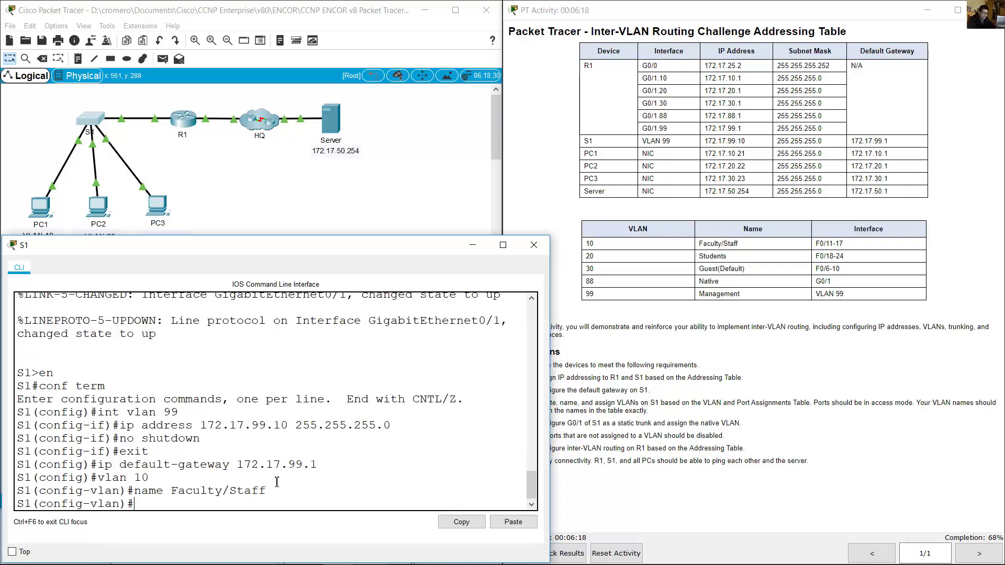
{"action": "type", "text": "vlan 10"}
{"action": "key", "text": "BackSpace"}
{"action": "type", "text": "2"}
{"action": "key", "text": "Return"}
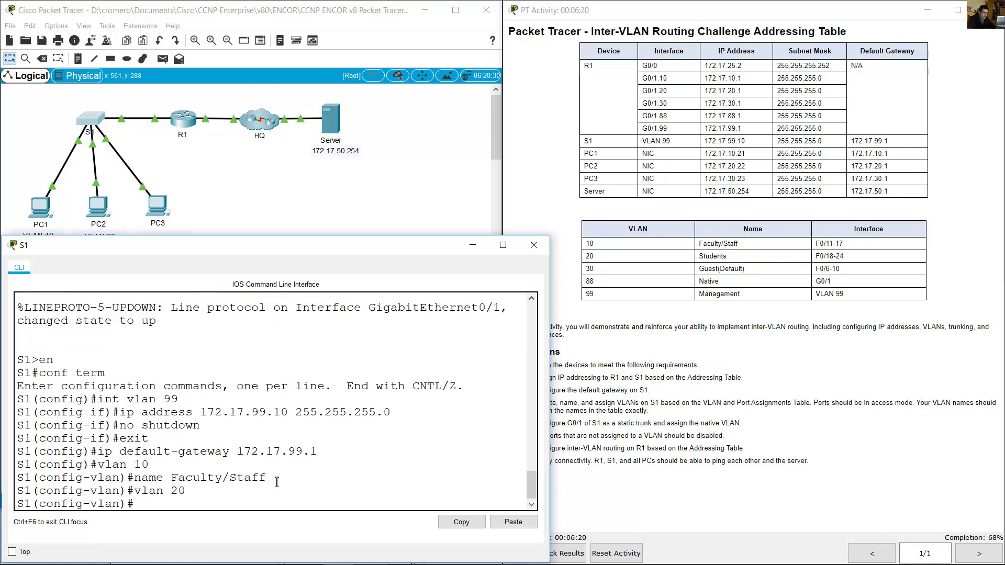
{"action": "type", "text": "name Students"}
{"action": "key", "text": "Return"}
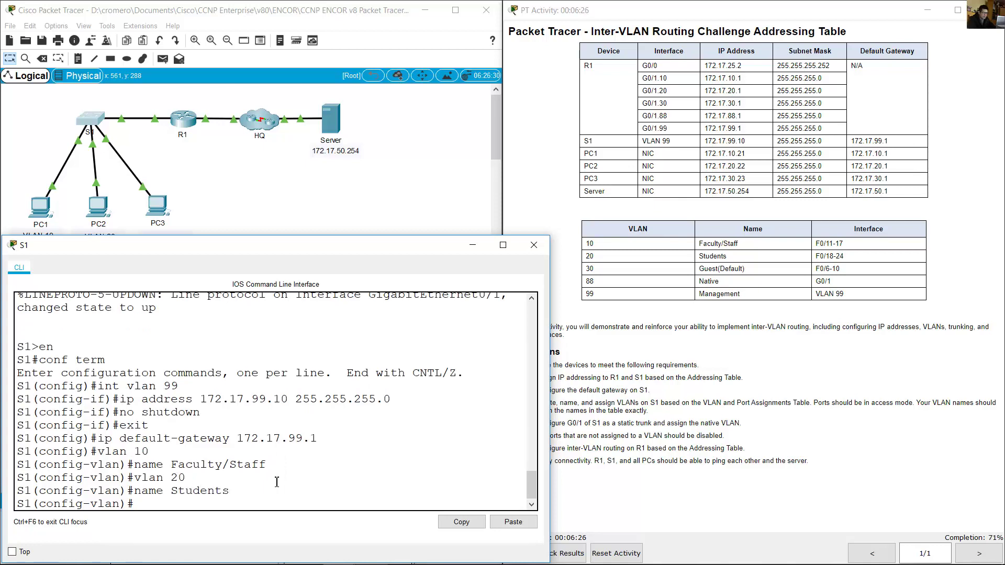
Create VLAN 30 named Guest(Default) and VLAN 88 named Native.
{"action": "type", "text": "vlan 30"}
{"action": "key", "text": "Return"}
{"action": "type", "text": "name"}
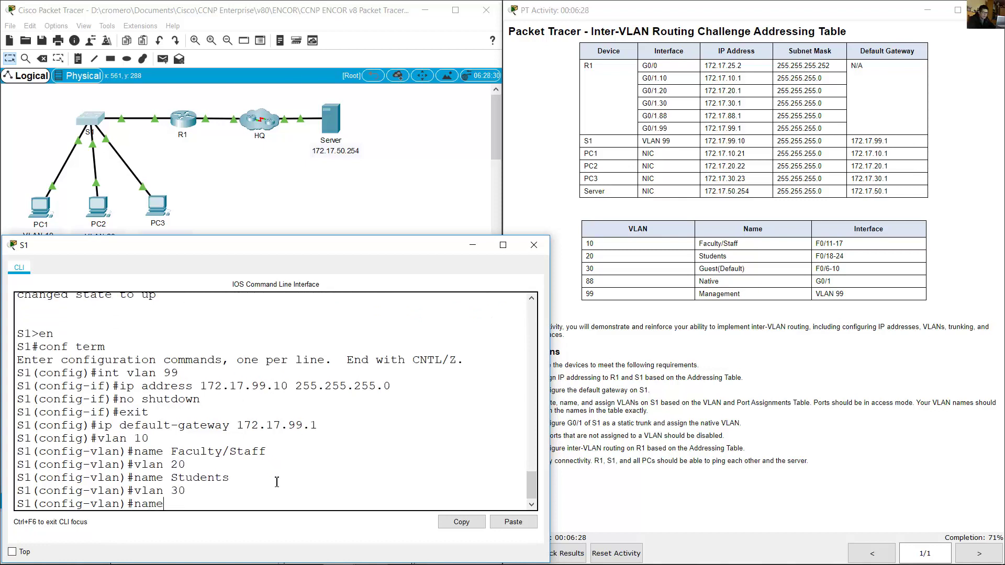
{"action": "type", "text": " Guest(Default"}
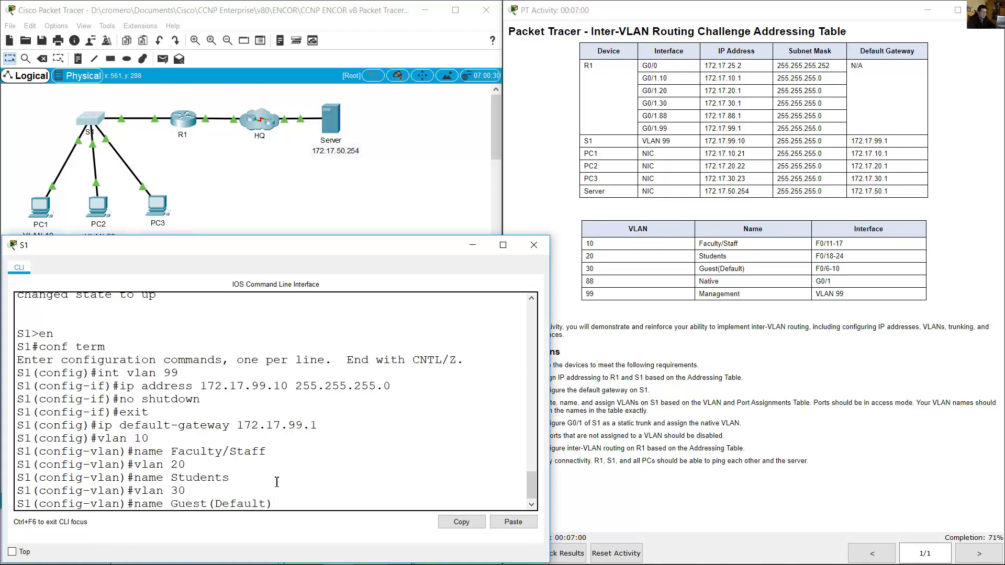
{"action": "key", "text": "Return"}
{"action": "type", "text": "vlan)#vla"}
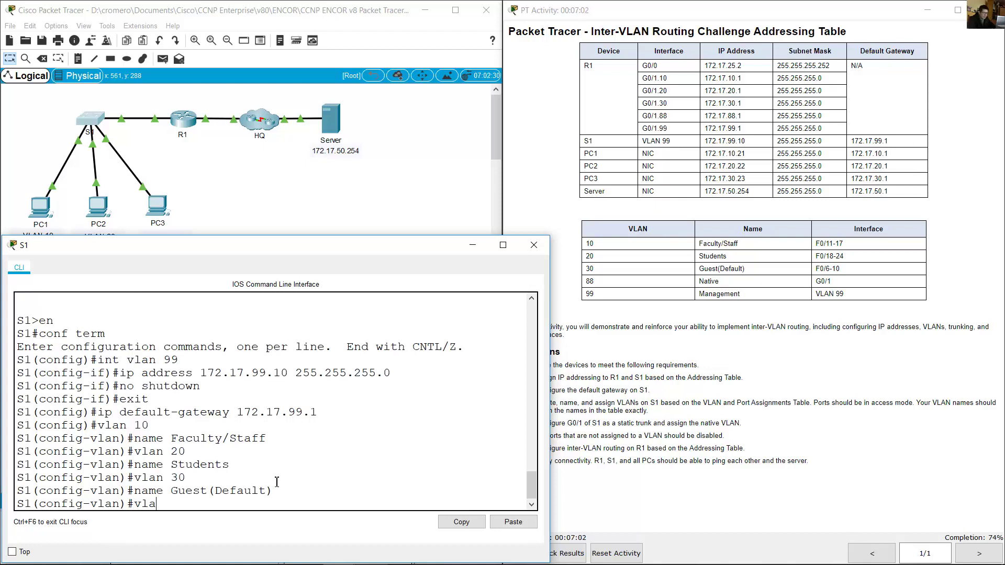
{"action": "type", "text": "n 88"}
{"action": "key", "text": "Return"}
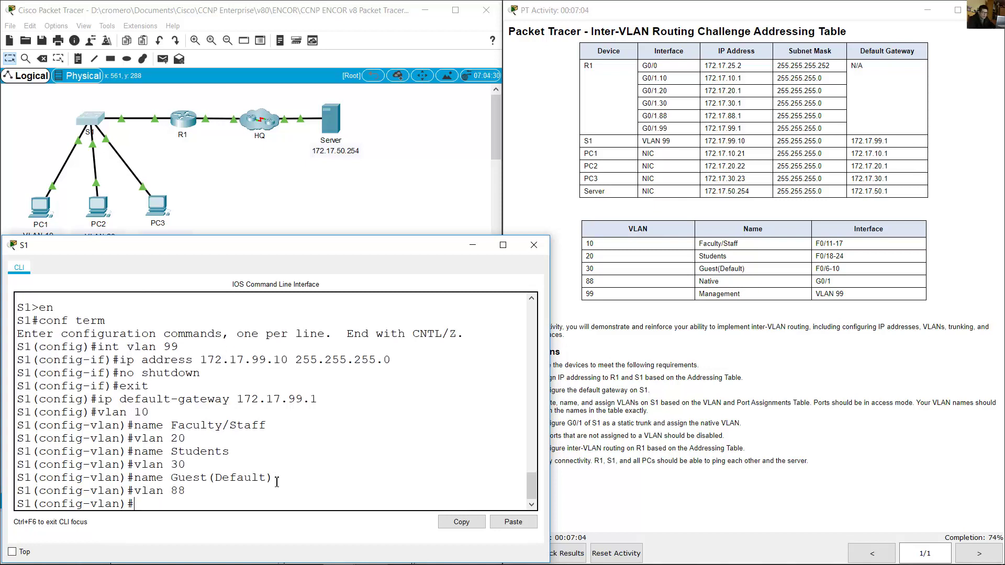
{"action": "type", "text": "name Native"}
{"action": "key", "text": "Return"}
Create VLAN 99 named Management and leave VLAN configuration.
{"action": "type", "text": "vlan)#vlan"}
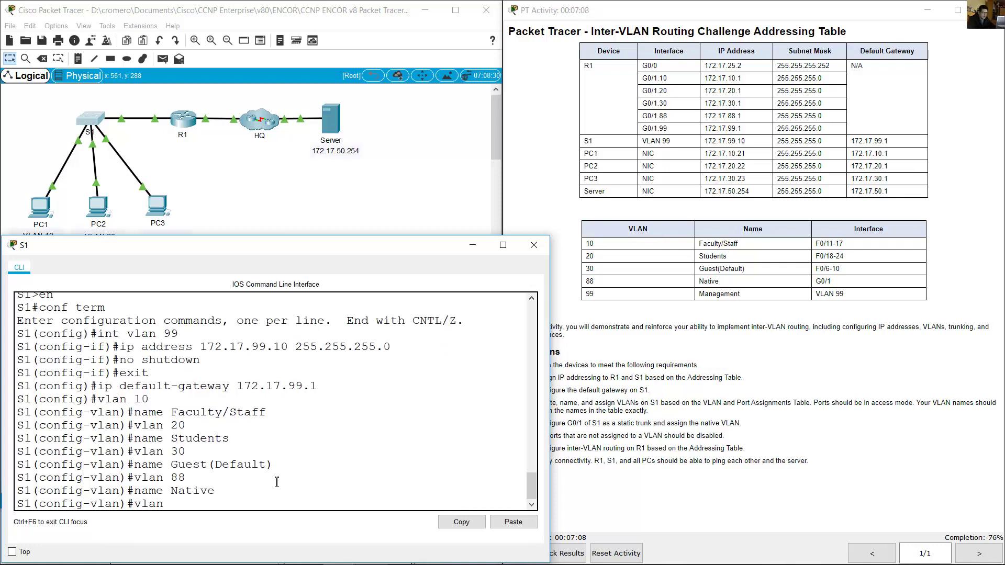
{"action": "type", "text": " 99"}
{"action": "key", "text": "Return"}
{"action": "key", "text": "Return"}
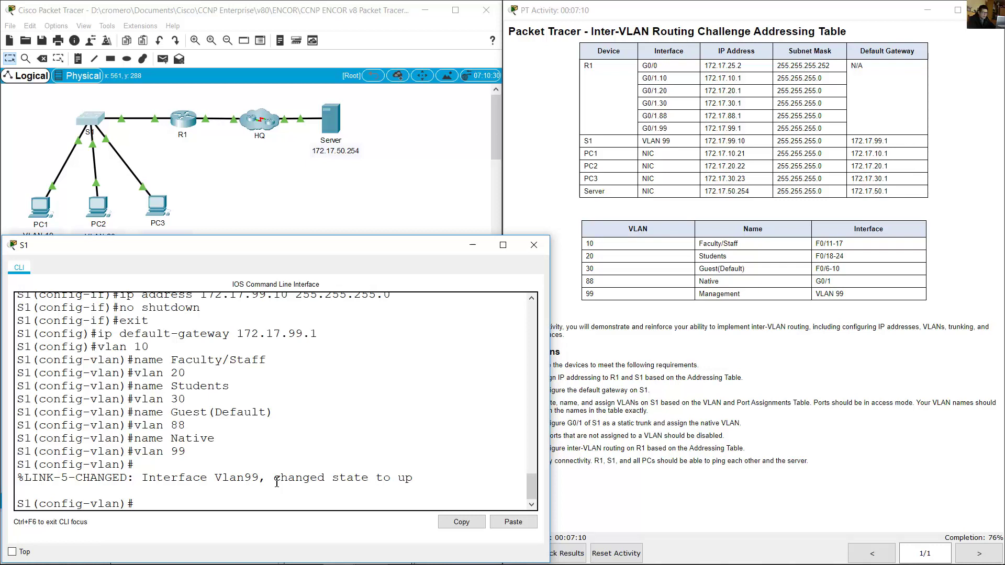
{"action": "type", "text": "name Management"}
{"action": "key", "text": "Return"}
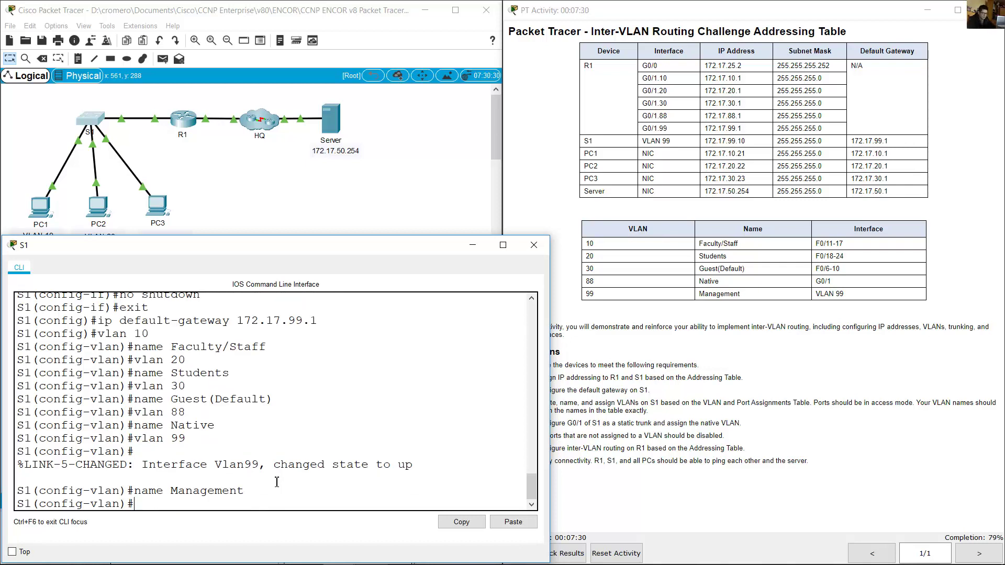
{"action": "type", "text": "exit"}
{"action": "key", "text": "Return"}
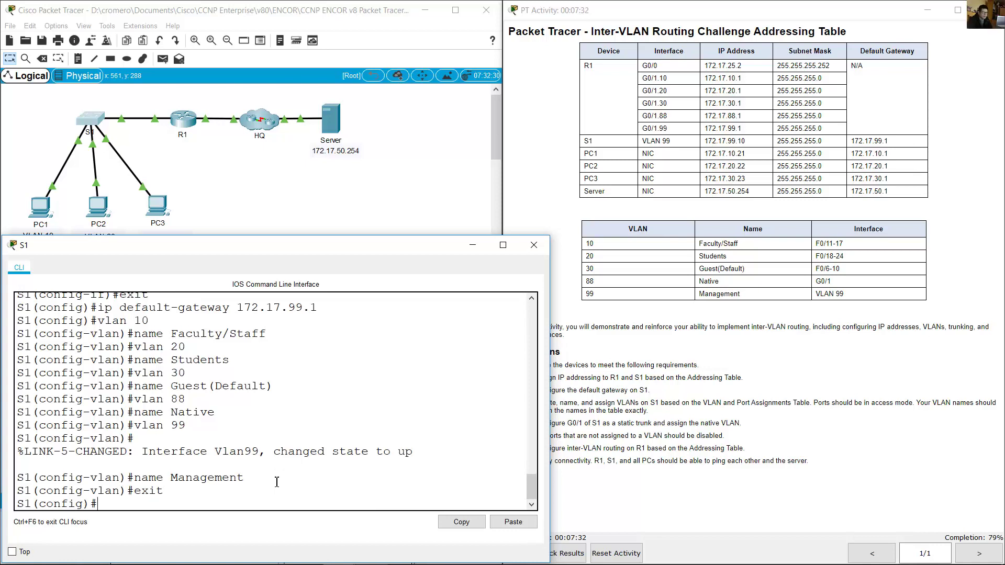
{"action": "left_click_drag", "start_coordinate": [813, 402], "coordinate": [653, 413]}
{"action": "left_click", "coordinate": [177, 333]}
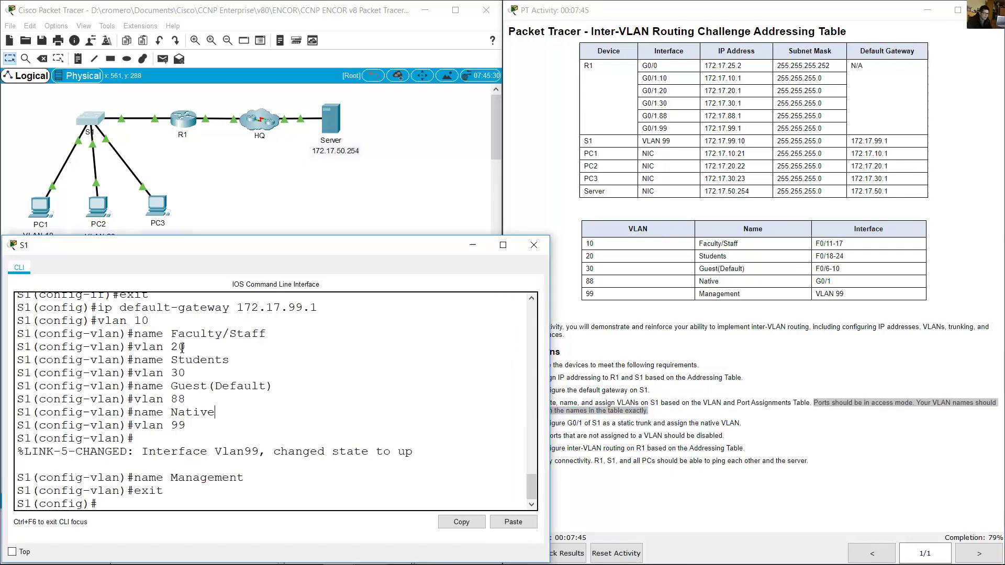
{"action": "left_click_drag", "start_coordinate": [177, 334], "coordinate": [271, 335]}
{"action": "left_click_drag", "start_coordinate": [171, 359], "coordinate": [277, 362]}
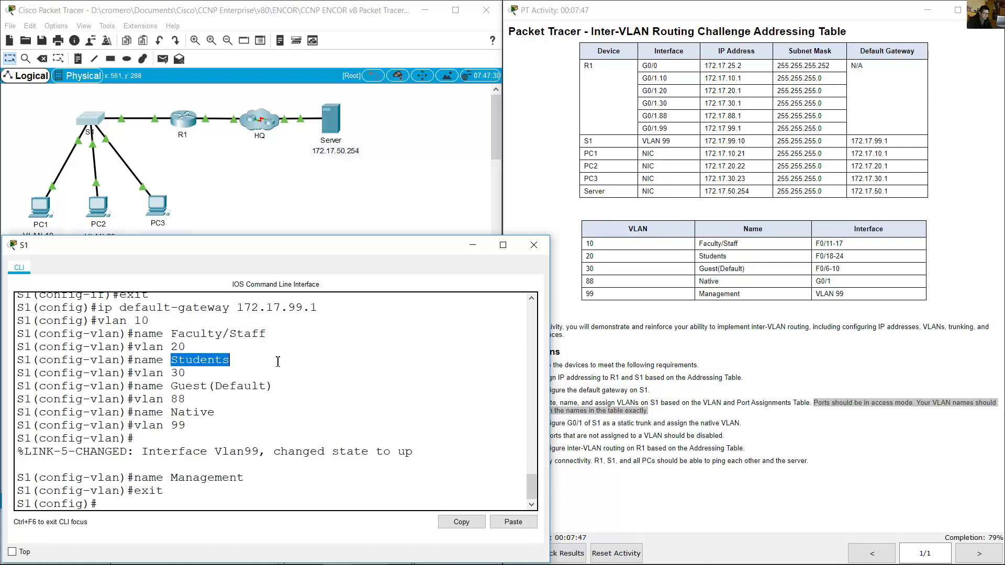
{"action": "left_click", "coordinate": [330, 388]}
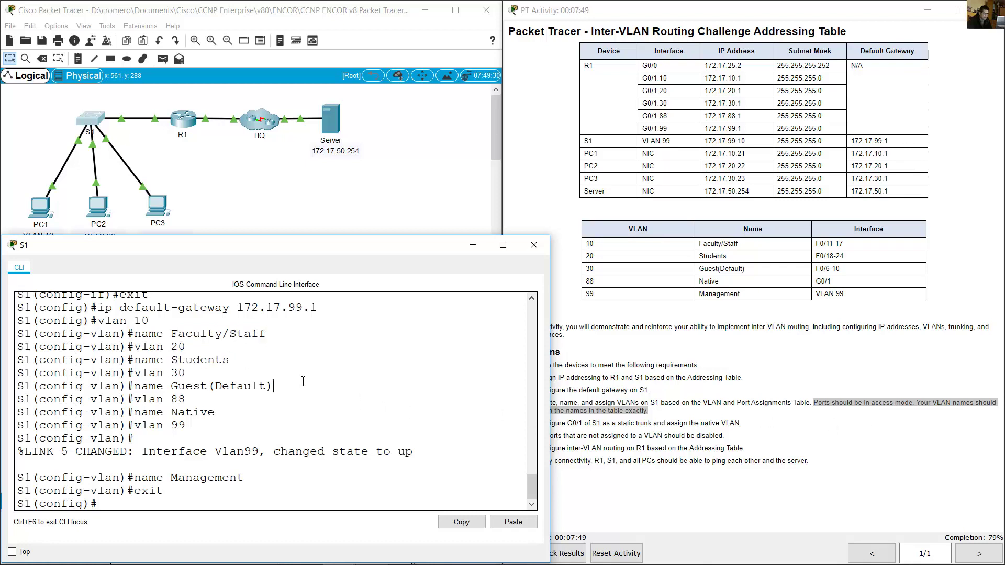
{"action": "left_click", "coordinate": [779, 319]}
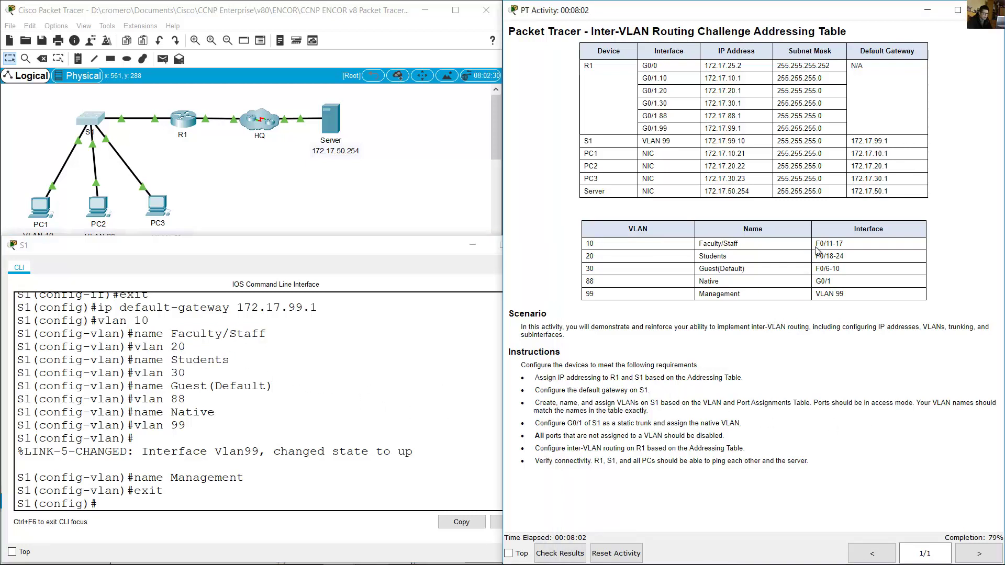
{"action": "left_click_drag", "start_coordinate": [815, 244], "coordinate": [845, 245]}
Make S1 ports F0/11-17 access ports in VLAN 10.
{"action": "left_click_drag", "start_coordinate": [607, 244], "coordinate": [585, 243]}
{"action": "left_click", "coordinate": [339, 383]}
{"action": "type", "text": "int"}
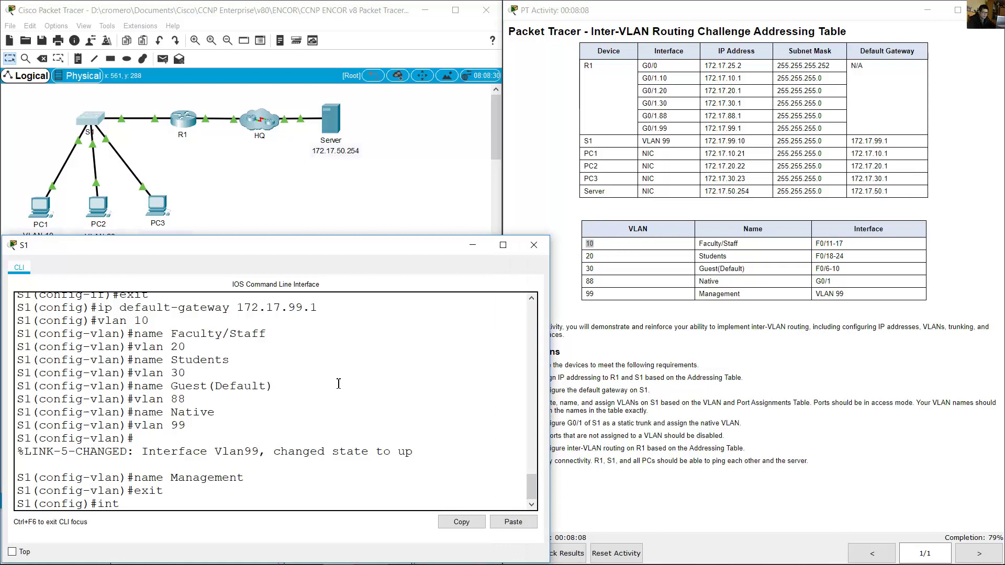
{"action": "type", "text": " range f0/1"}
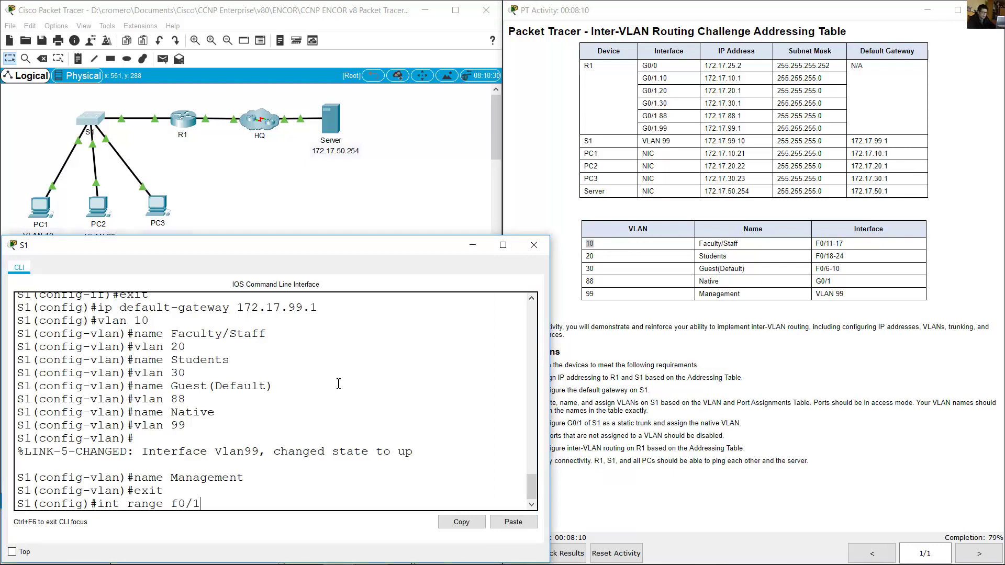
{"action": "type", "text": "1-17"}
{"action": "key", "text": "Return"}
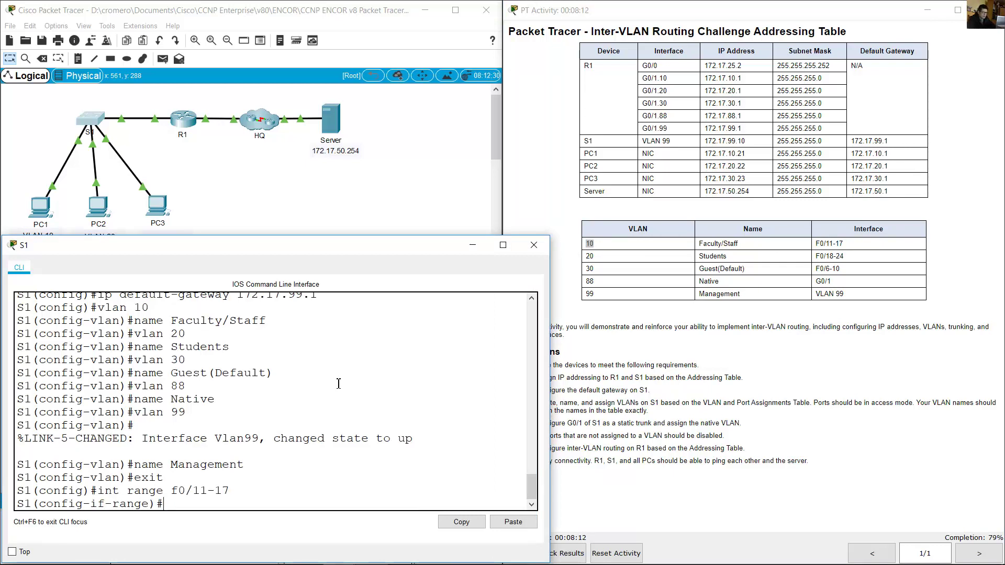
{"action": "left_click", "coordinate": [868, 413]}
{"action": "left_click_drag", "start_coordinate": [822, 402], "coordinate": [902, 406]}
{"action": "left_click", "coordinate": [490, 440]}
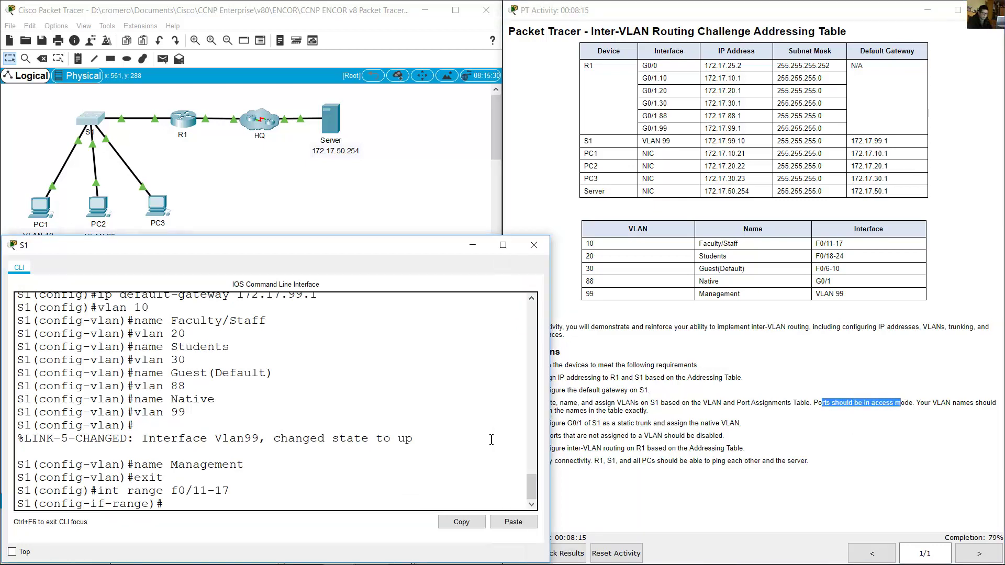
{"action": "type", "text": "switchpor"}
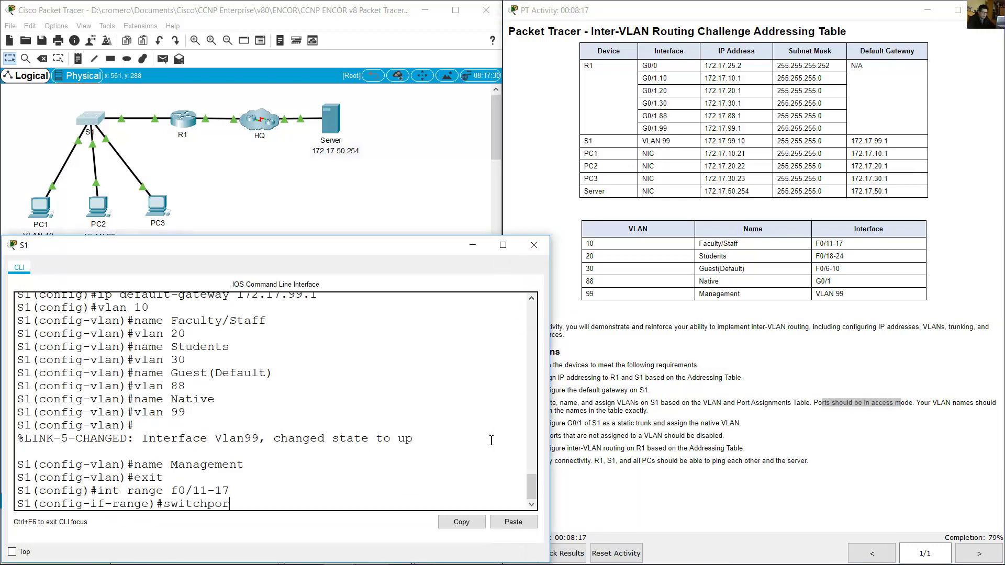
{"action": "type", "text": "t mode access"}
{"action": "key", "text": "Return"}
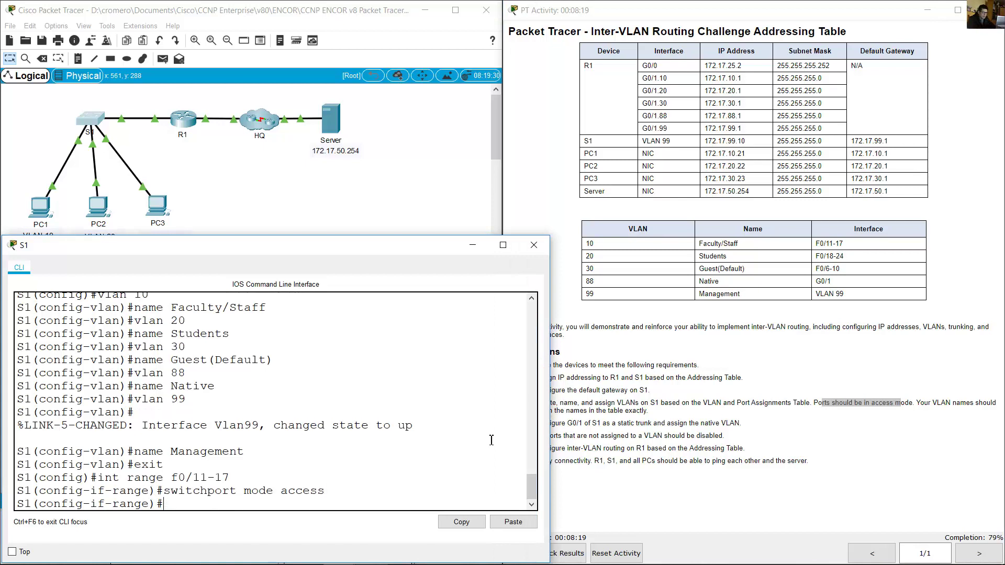
{"action": "key", "text": "Up"}
{"action": "key", "text": "Left"}
{"action": "key", "text": "Left"}
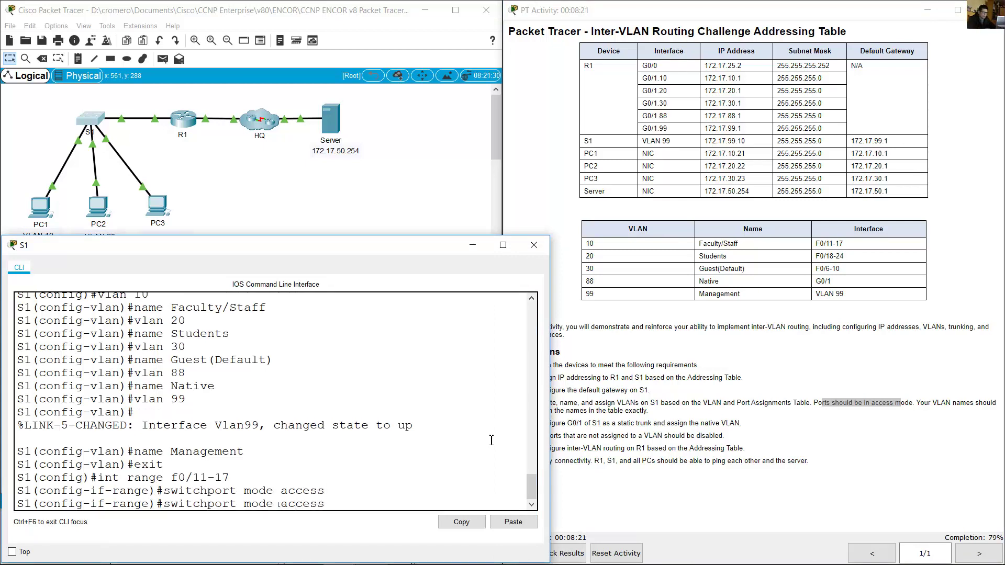
{"action": "key", "text": "BackSpace"}
{"action": "key", "text": "BackSpace"}
{"action": "key", "text": "BackSpace"}
{"action": "key", "text": "BackSpace"}
{"action": "key", "text": "BackSpace"}
{"action": "type", "text": "vlan 10"}
{"action": "key", "text": "Return"}
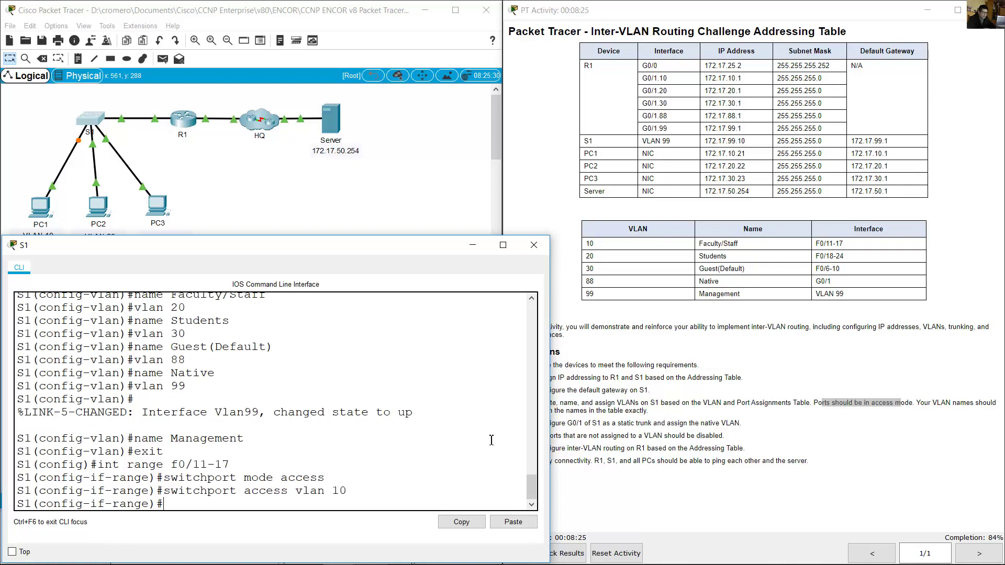
Make ports F0/18-24 access ports in VLAN 20.
{"action": "left_click", "coordinate": [812, 315]}
{"action": "left_click_drag", "start_coordinate": [825, 256], "coordinate": [859, 261]}
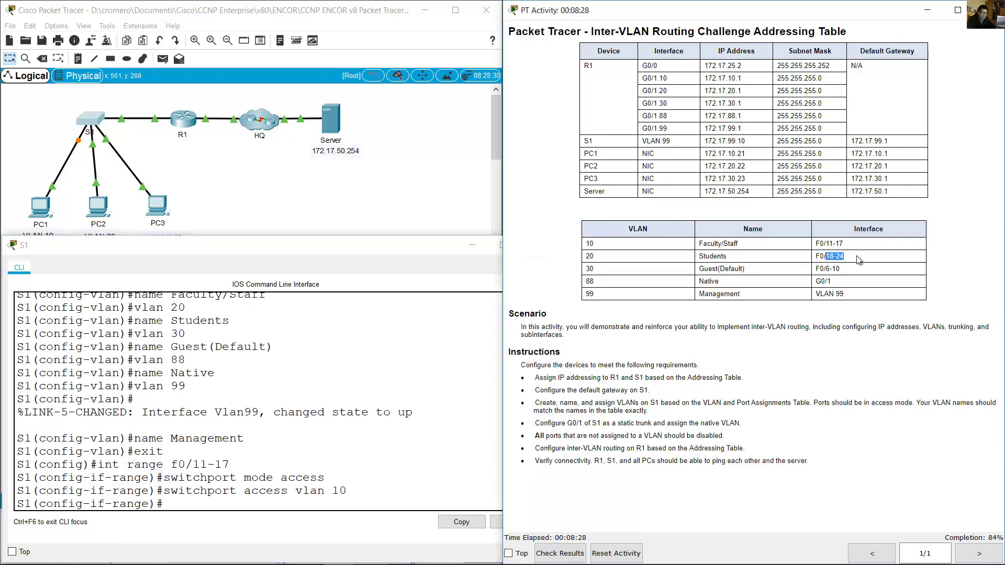
{"action": "left_click", "coordinate": [300, 462]}
{"action": "key", "text": "Up"}
{"action": "key", "text": "Up"}
{"action": "key", "text": "Up"}
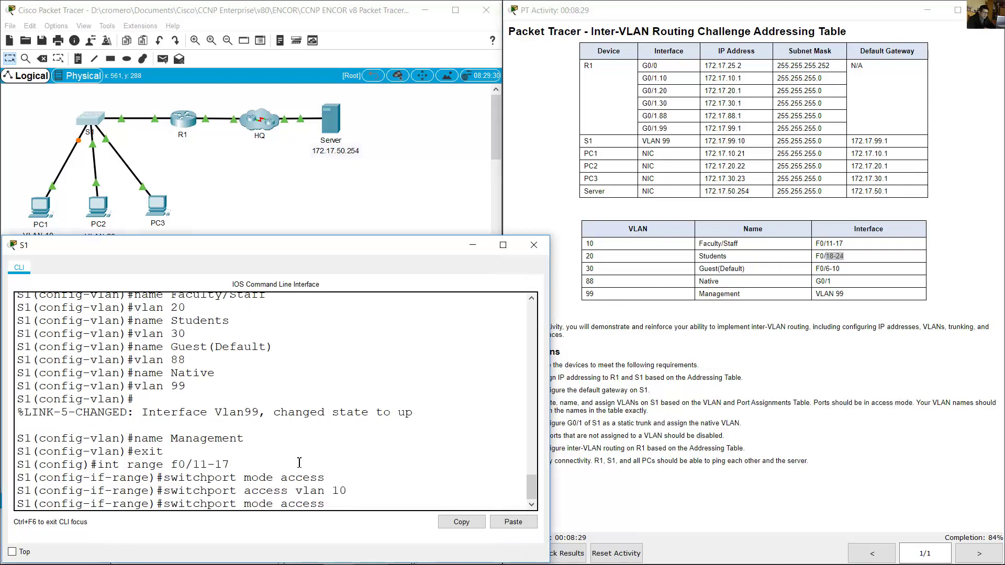
{"action": "key", "text": "Left"}
{"action": "key", "text": "Left"}
{"action": "key", "text": "Left"}
{"action": "key", "text": "BackSpace"}
{"action": "type", "text": "8"}
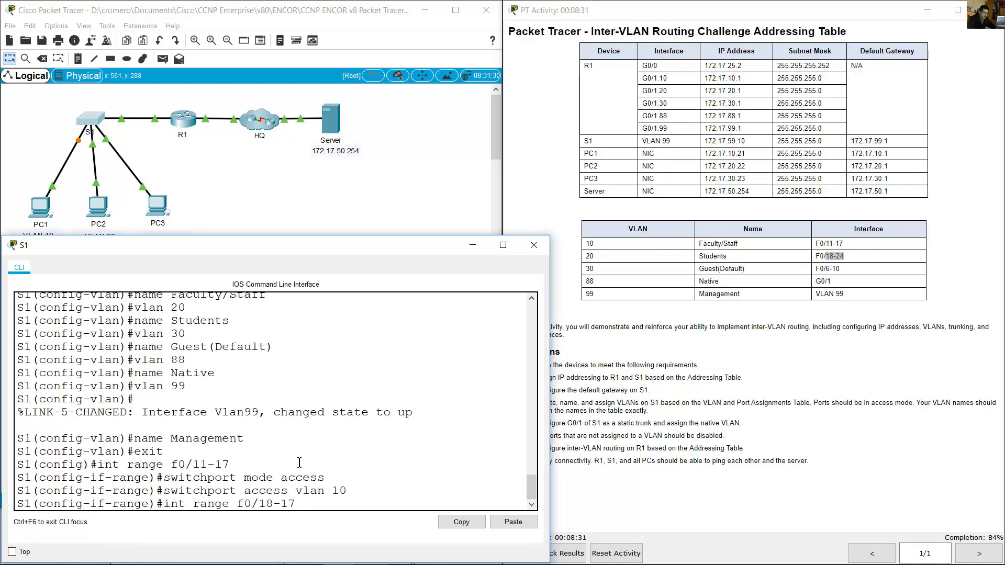
{"action": "key", "text": "End"}
{"action": "key", "text": "BackSpace"}
{"action": "key", "text": "BackSpace"}
{"action": "type", "text": "24"}
{"action": "key", "text": "Return"}
{"action": "key", "text": "Up"}
{"action": "key", "text": "Up"}
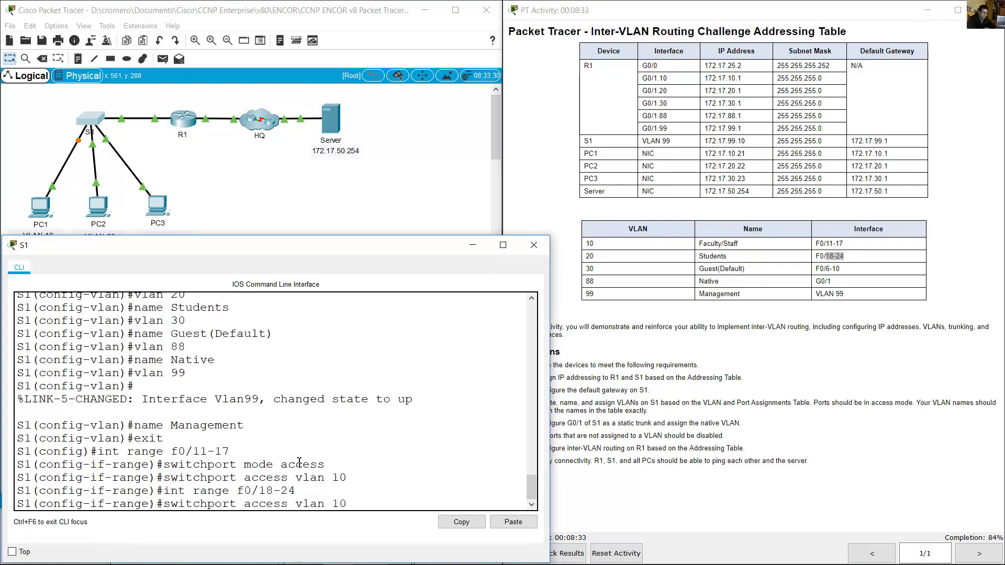
{"action": "key", "text": "Down"}
{"action": "key", "text": "Down"}
{"action": "key", "text": "Up"}
{"action": "key", "text": "Up"}
{"action": "key", "text": "Up"}
{"action": "key", "text": "Return"}
{"action": "key", "text": "Up"}
{"action": "key", "text": "Up"}
{"action": "key", "text": "Up"}
{"action": "key", "text": "BackSpace"}
{"action": "key", "text": "BackSpace"}
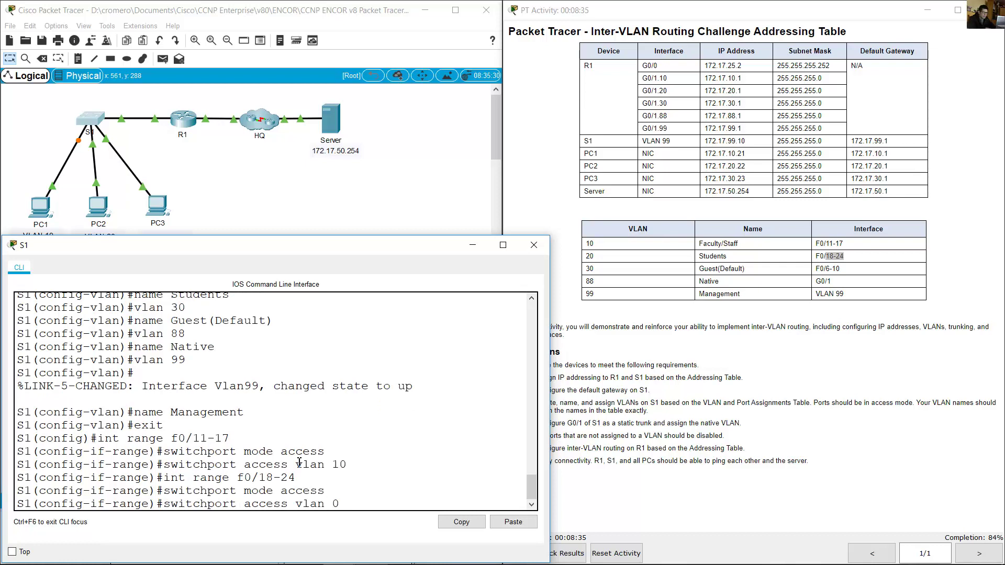
{"action": "type", "text": "20"}
{"action": "key", "text": "Return"}
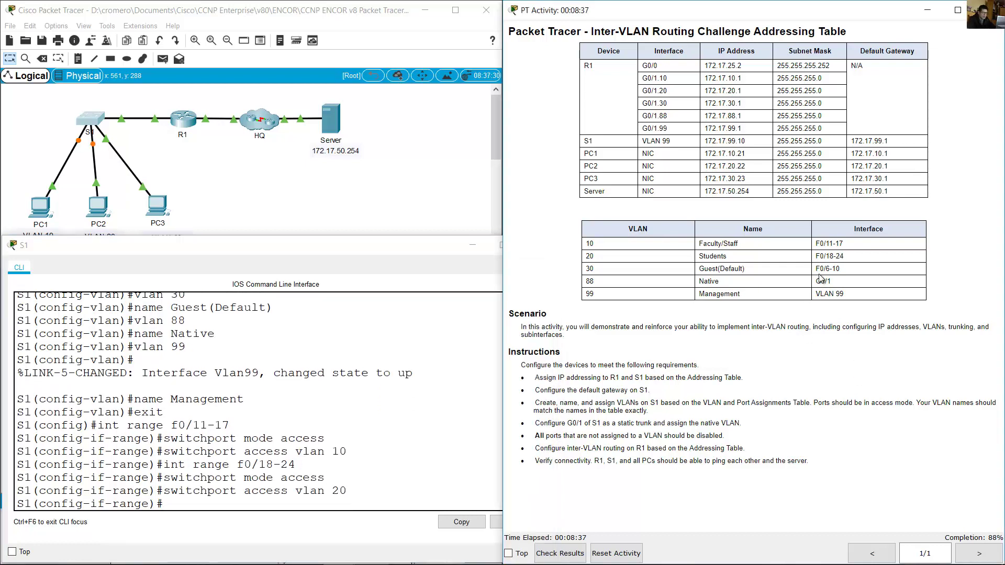
Make ports F0/6-10 access ports in VLAN 30.
{"action": "left_click_drag", "start_coordinate": [821, 268], "coordinate": [855, 272]}
{"action": "left_click", "coordinate": [373, 457]}
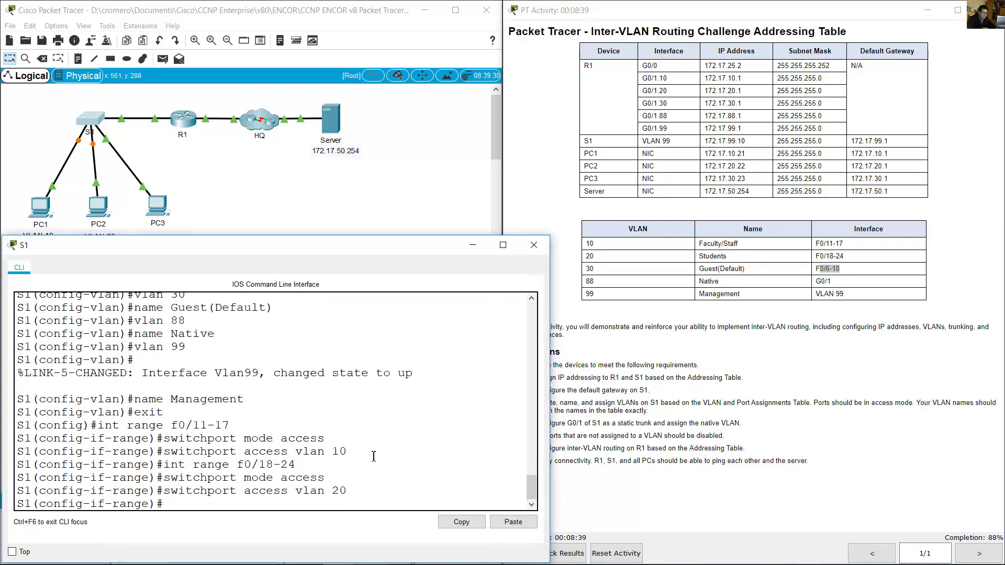
{"action": "key", "text": "Up"}
{"action": "key", "text": "Up"}
{"action": "key", "text": "Up"}
{"action": "key", "text": "BackSpace"}
{"action": "key", "text": "BackSpace"}
{"action": "key", "text": "BackSpace"}
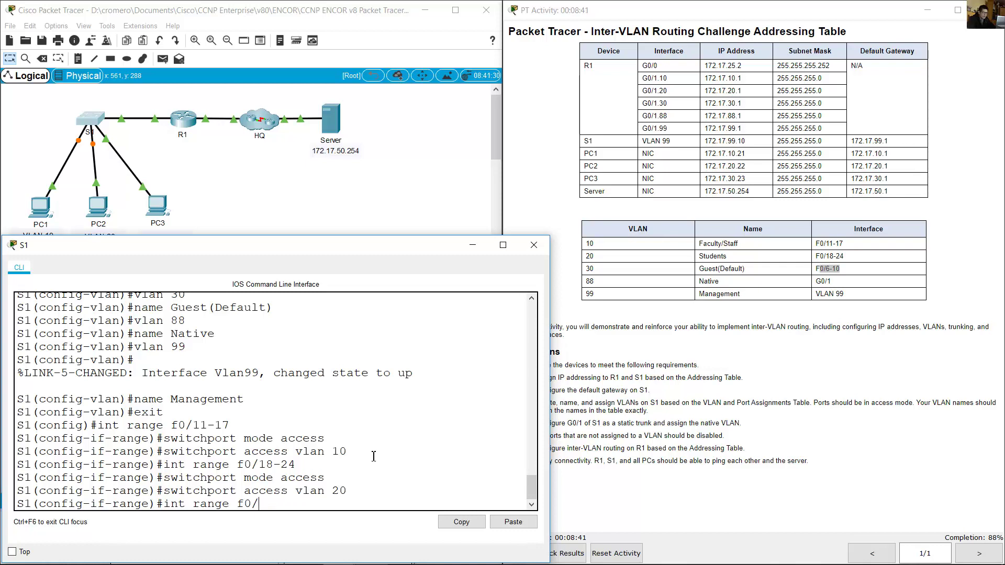
{"action": "type", "text": "6.10"}
{"action": "key", "text": "BackSpace"}
{"action": "key", "text": "BackSpace"}
{"action": "type", "text": "-10"}
{"action": "key", "text": "Return"}
{"action": "type", "text": "switchport mode access"}
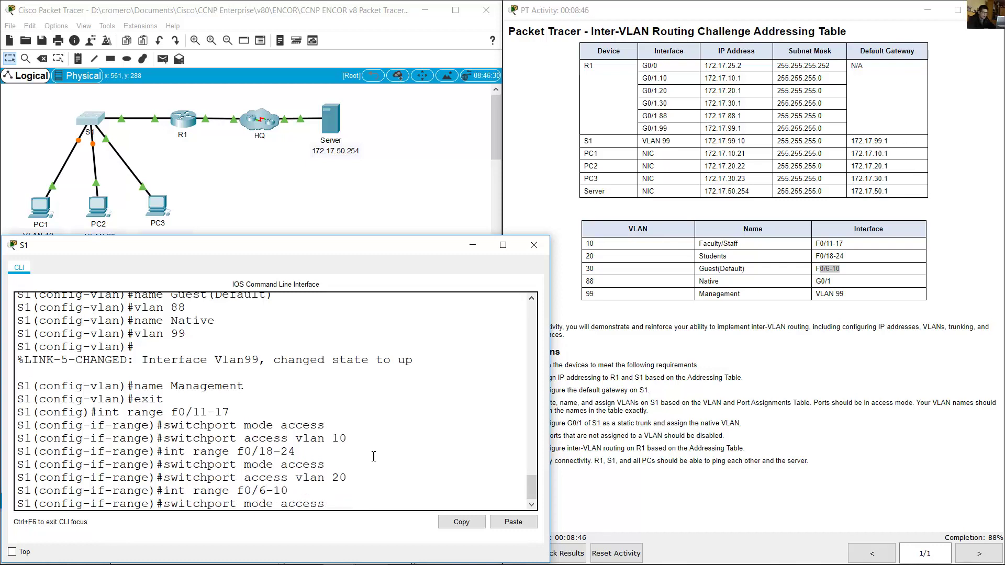
{"action": "key", "text": "Return"}
{"action": "key", "text": "Up"}
{"action": "key", "text": "Up"}
{"action": "key", "text": "Up"}
{"action": "key", "text": "Left"}
{"action": "key", "text": "BackSpace"}
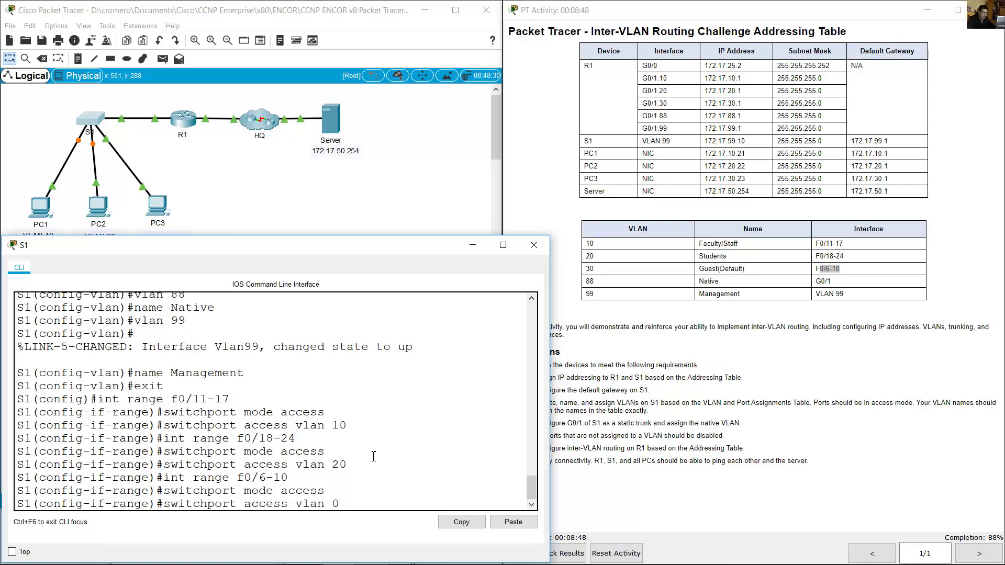
{"action": "key", "text": "Return"}
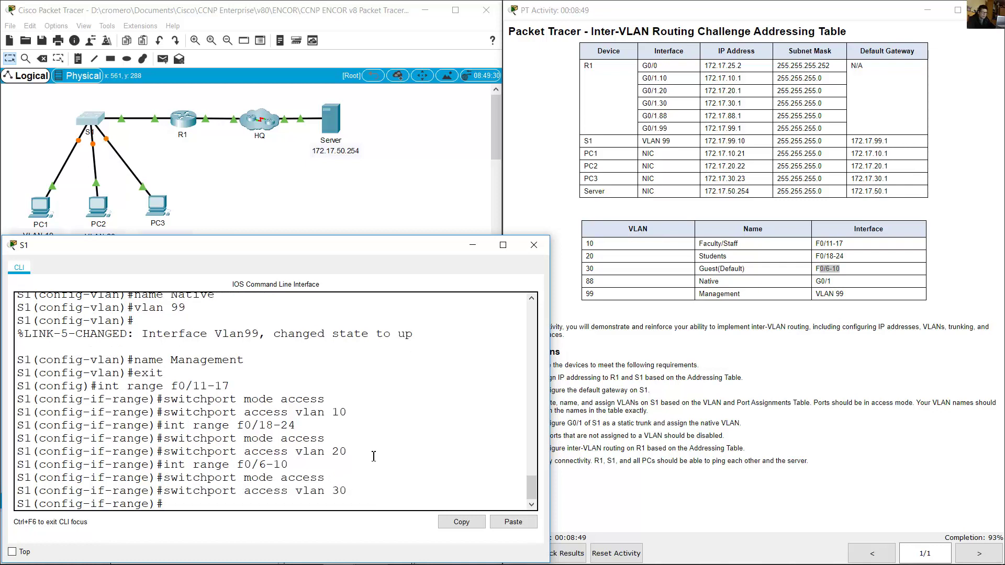
{"action": "left_click", "coordinate": [840, 272]}
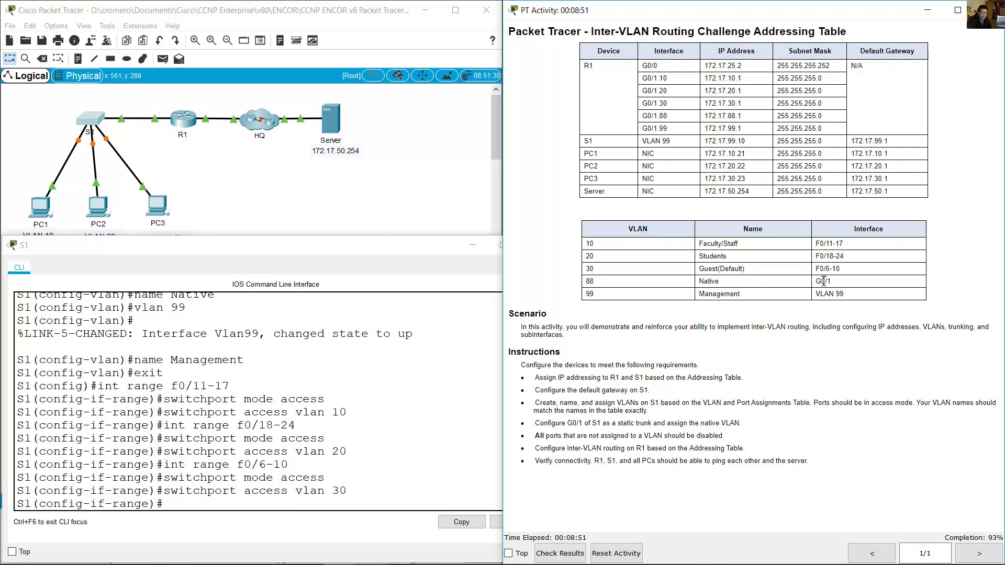
{"action": "double_click", "coordinate": [823, 281]}
{"action": "left_click", "coordinate": [231, 189]}
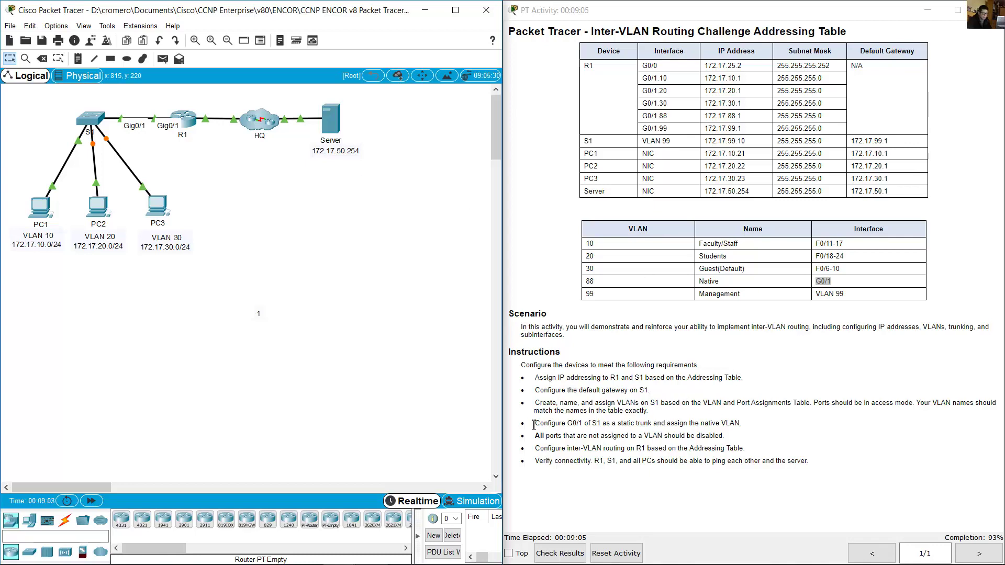
{"action": "left_click_drag", "start_coordinate": [533, 424], "coordinate": [753, 426]}
{"action": "left_click", "coordinate": [87, 120]}
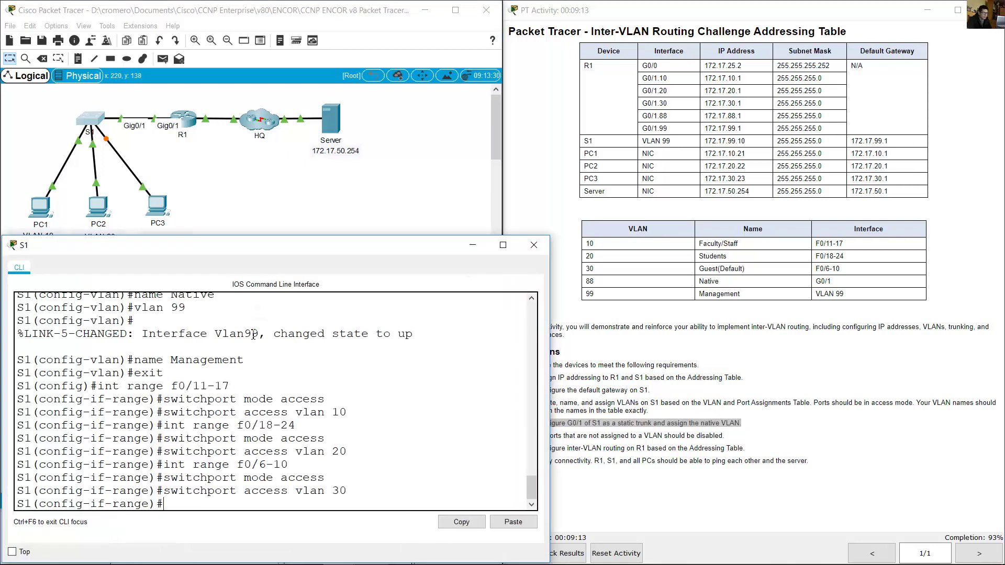
{"action": "left_click", "coordinate": [258, 364]}
Make S1's G0/1 interface a static trunk.
{"action": "type", "text": "int g0/1"}
{"action": "key", "text": "Return"}
{"action": "type", "text": "switchport mode access"}
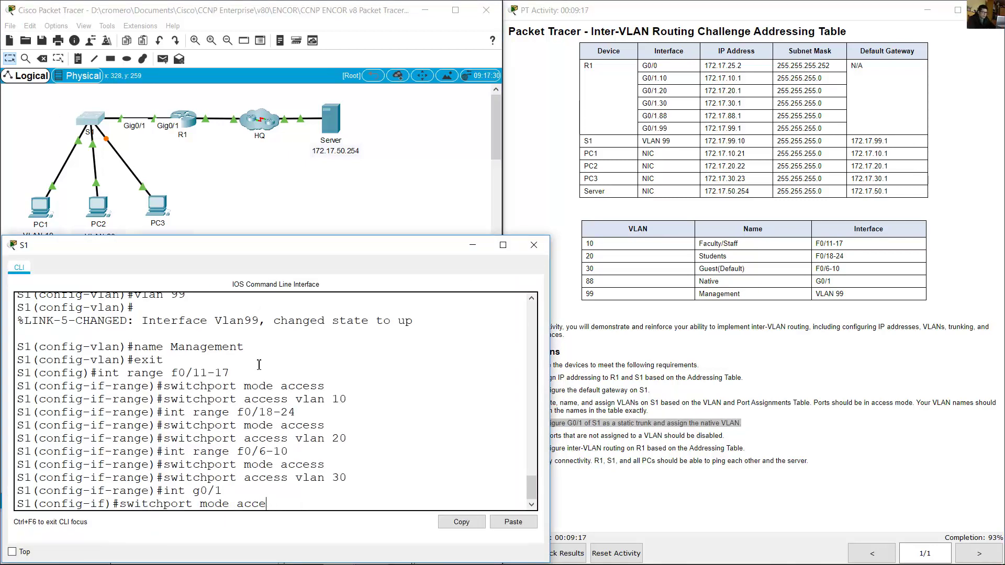
{"action": "key", "text": "BackSpace"}
{"action": "key", "text": "BackSpace"}
{"action": "key", "text": "BackSpace"}
{"action": "type", "text": "runk"}
{"action": "key", "text": "Return"}
{"action": "key", "text": "Return"}
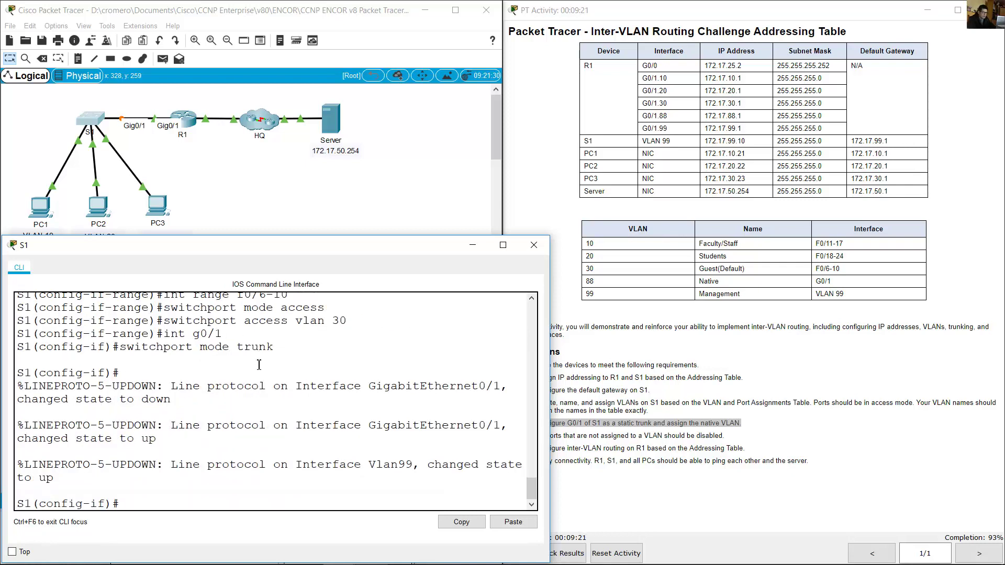
Set G0/1's trunk native VLAN to 88 and exit interface configuration.
{"action": "key", "text": "Up"}
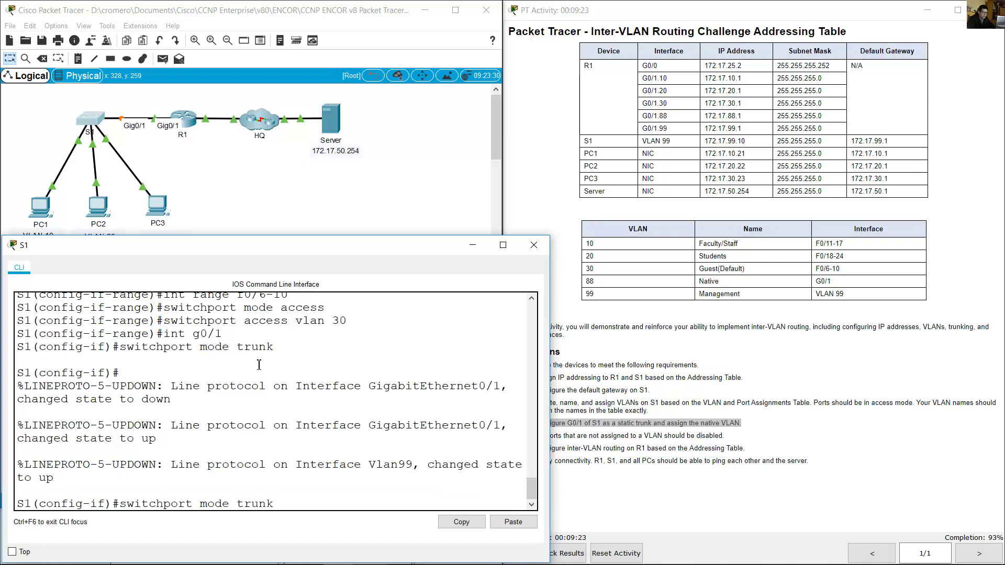
{"action": "key", "text": "BackSpace"}
{"action": "key", "text": "BackSpace"}
{"action": "key", "text": "BackSpace"}
{"action": "key", "text": "BackSpace"}
{"action": "key", "text": "BackSpace"}
{"action": "type", "text": "native vlan"}
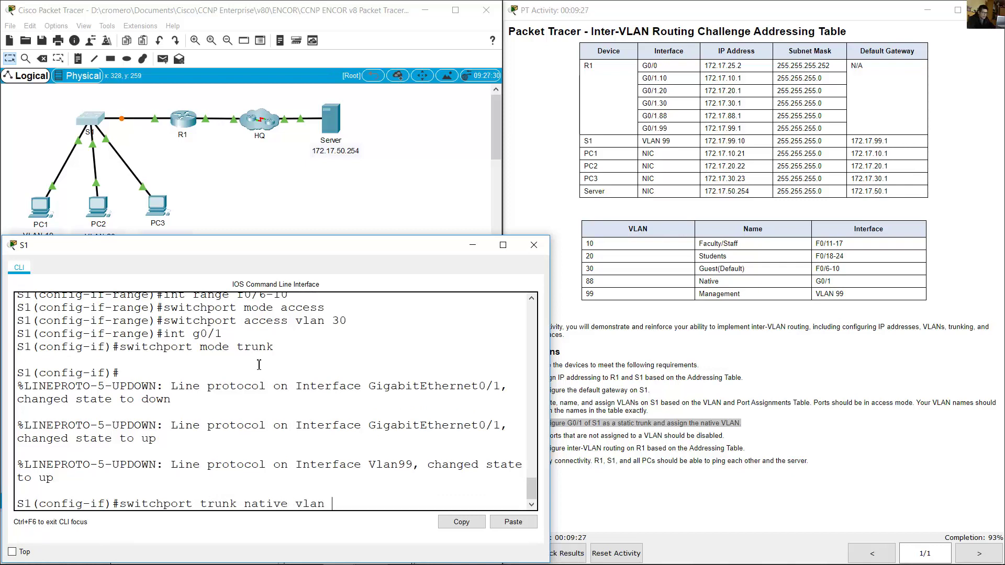
{"action": "key", "text": "BackSpace"}
{"action": "key", "text": "BackSpace"}
{"action": "type", "text": "88"}
{"action": "key", "text": "Return"}
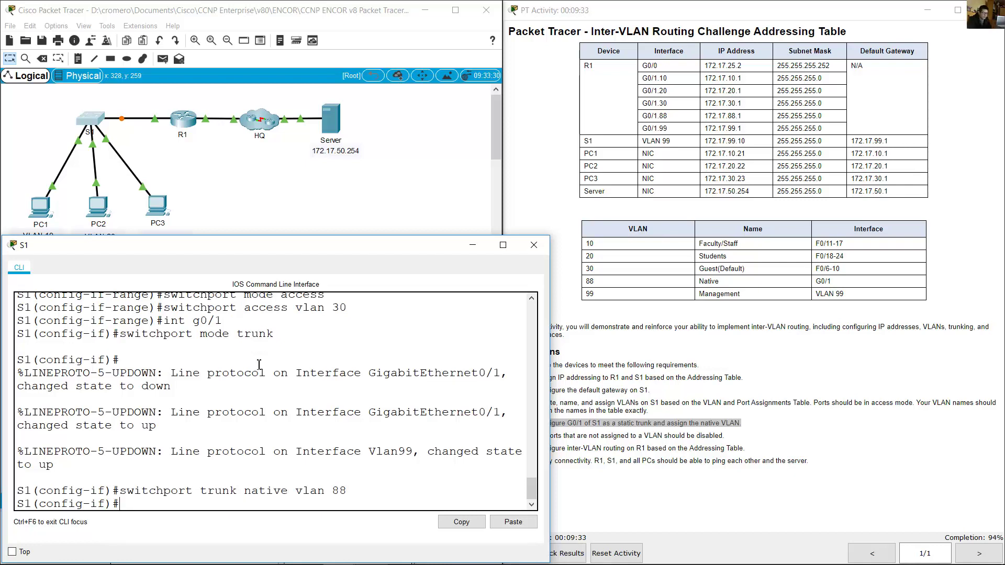
{"action": "left_click", "coordinate": [617, 403]}
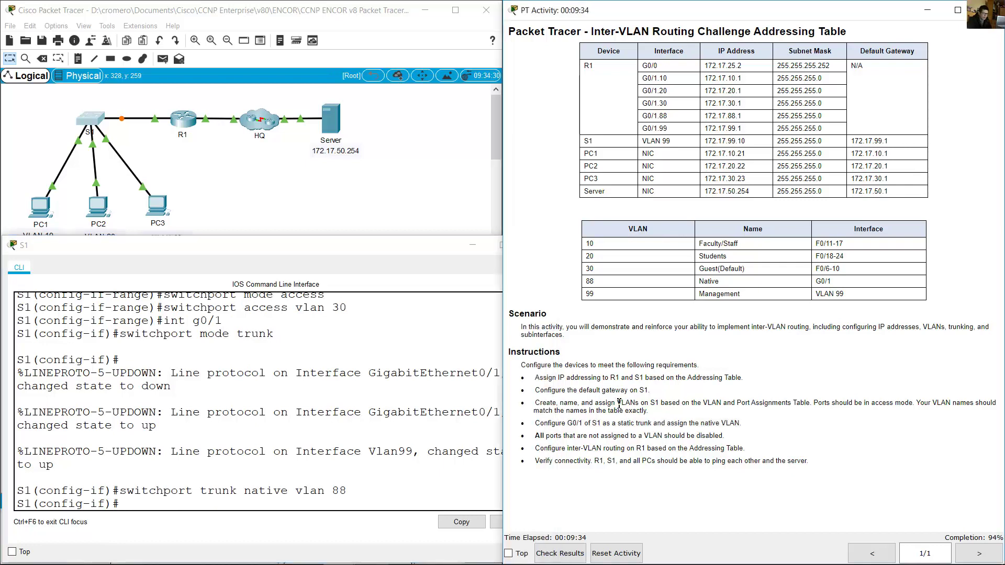
{"action": "left_click", "coordinate": [261, 468]}
{"action": "type", "text": "exit"}
{"action": "key", "text": "Return"}
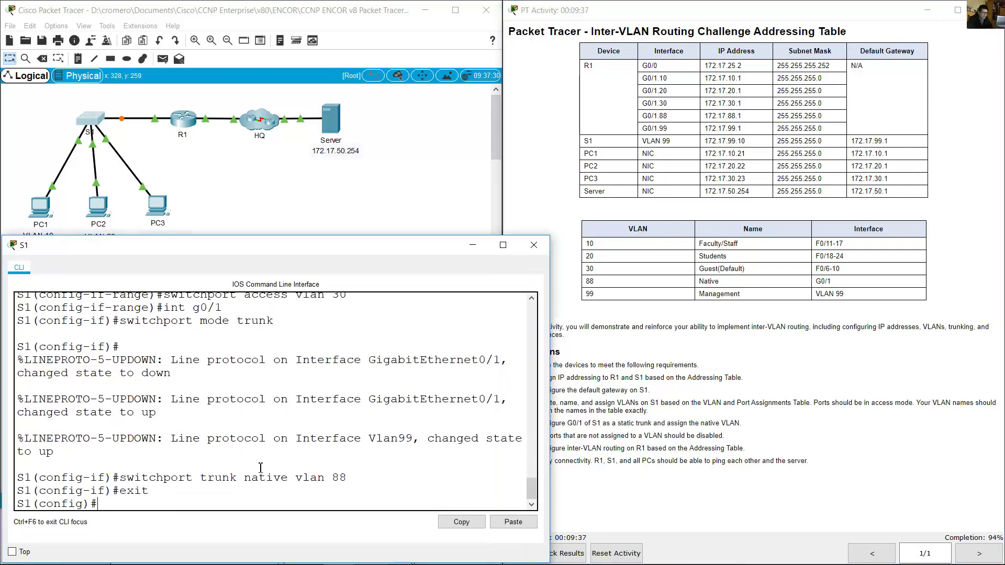
Read the requirement to disable unassigned ports and check the F0/6-10 row of the VLAN table.
{"action": "left_click", "coordinate": [607, 447]}
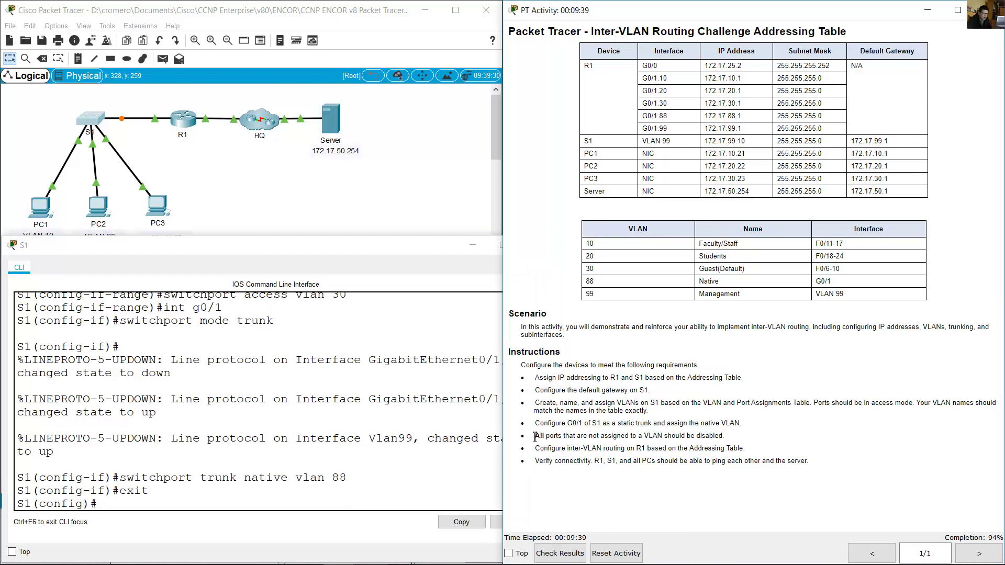
{"action": "left_click_drag", "start_coordinate": [533, 435], "coordinate": [723, 437]}
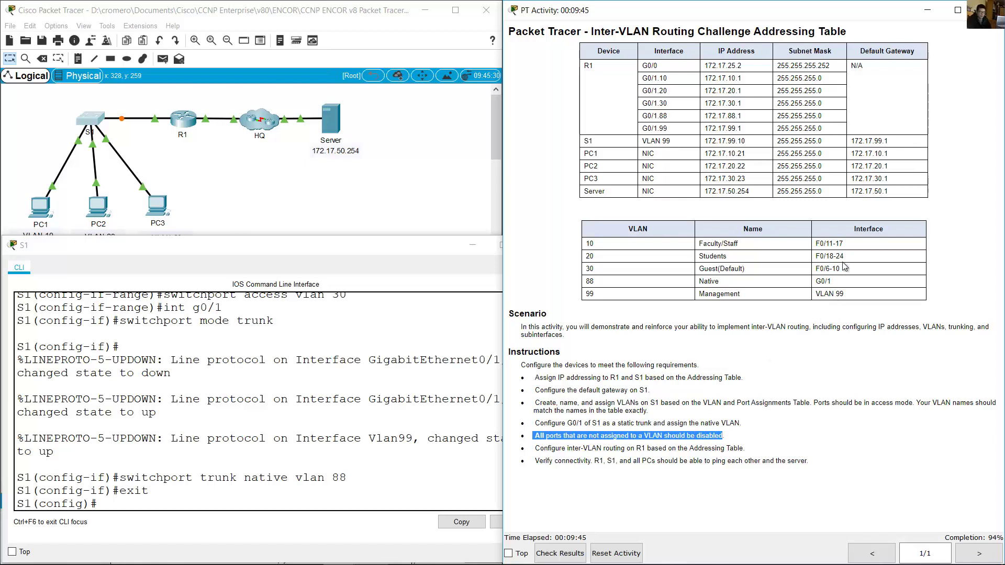
{"action": "mouse_move", "coordinate": [819, 269]}
{"action": "left_mouse_down"}
{"action": "mouse_move", "coordinate": [841, 270]}
{"action": "mouse_move", "coordinate": [850, 246]}
{"action": "mouse_move", "coordinate": [831, 281]}
{"action": "mouse_move", "coordinate": [821, 281]}
{"action": "left_mouse_up"}
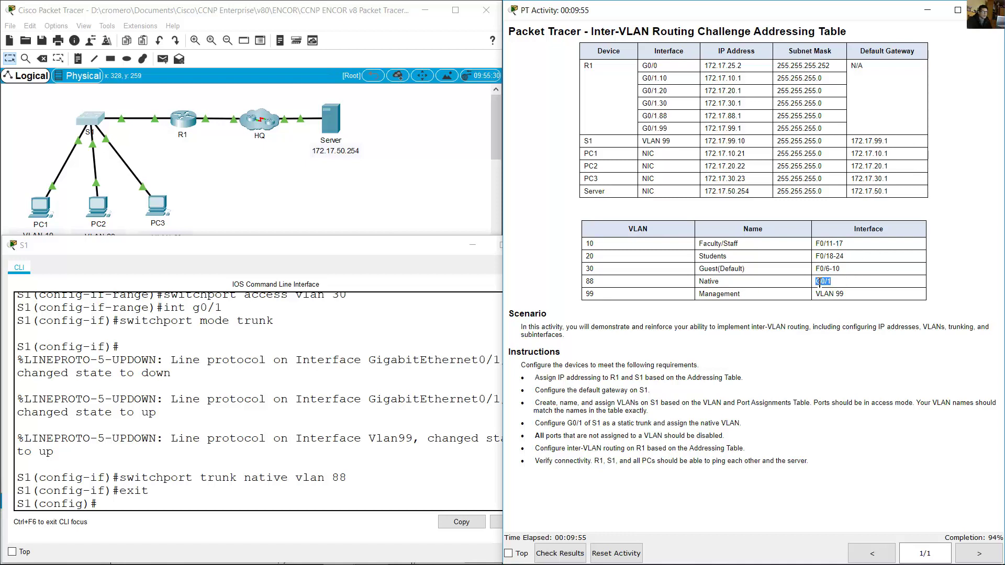
{"action": "left_click", "coordinate": [847, 272]}
Shut down S1's unused ports F0/1-5 and G0/2, then exit interface configuration.
{"action": "left_click", "coordinate": [369, 466]}
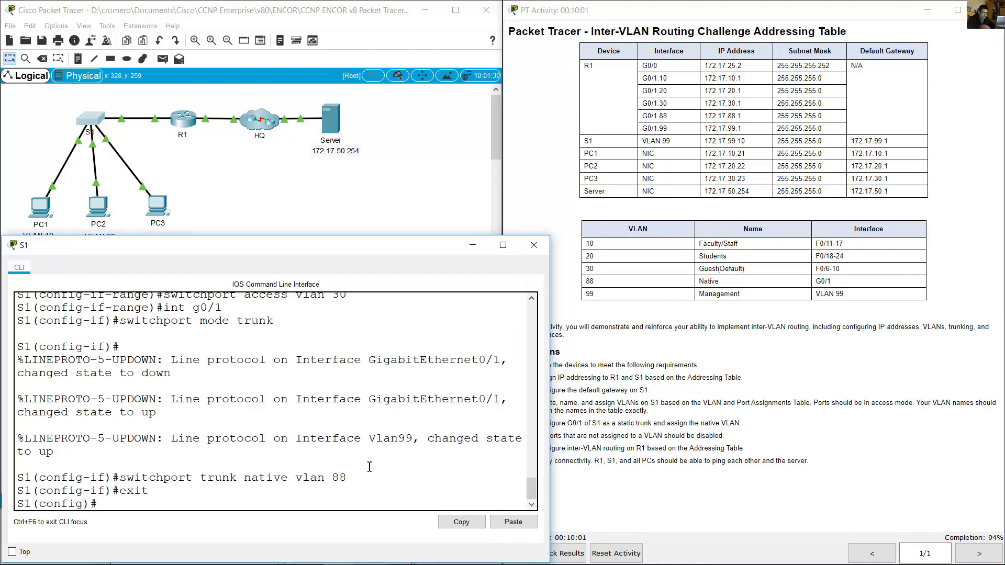
{"action": "key", "text": "Up"}
{"action": "key", "text": "Up"}
{"action": "key", "text": "Up"}
{"action": "key", "text": "Up"}
{"action": "key", "text": "Up"}
{"action": "key", "text": "Up"}
{"action": "key", "text": "Up"}
{"action": "type", "text": "1"}
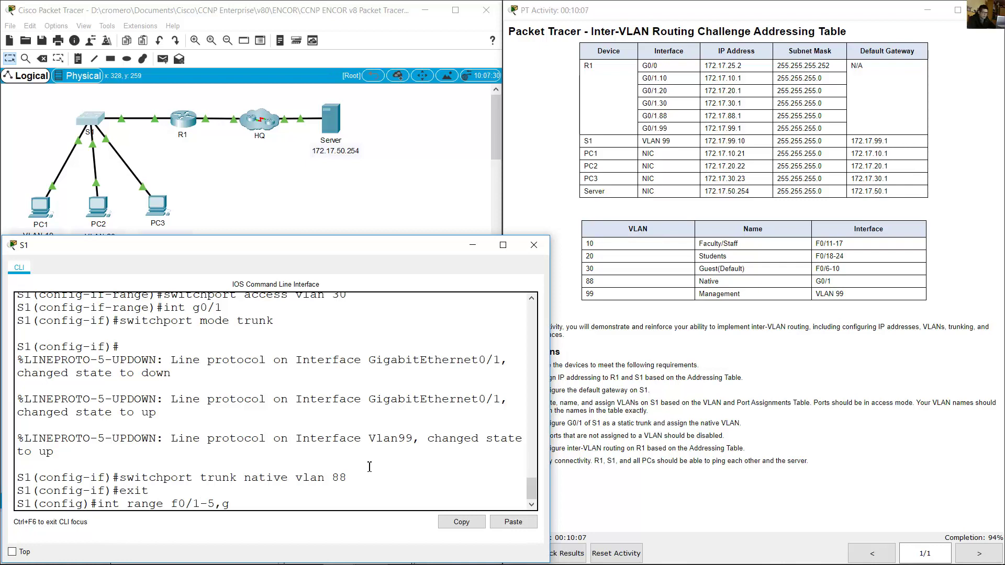
{"action": "key", "text": "Return"}
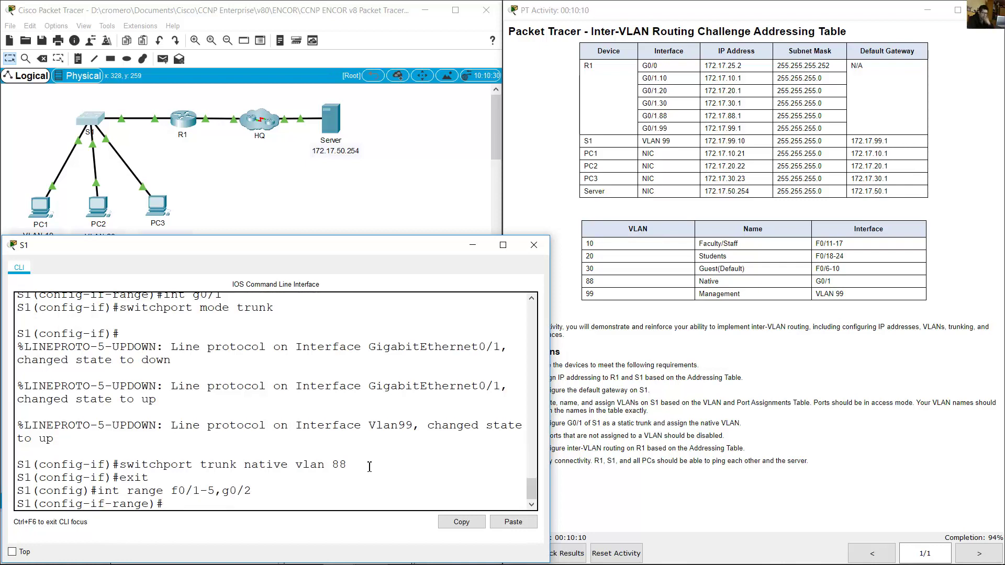
{"action": "type", "text": "shutdown"}
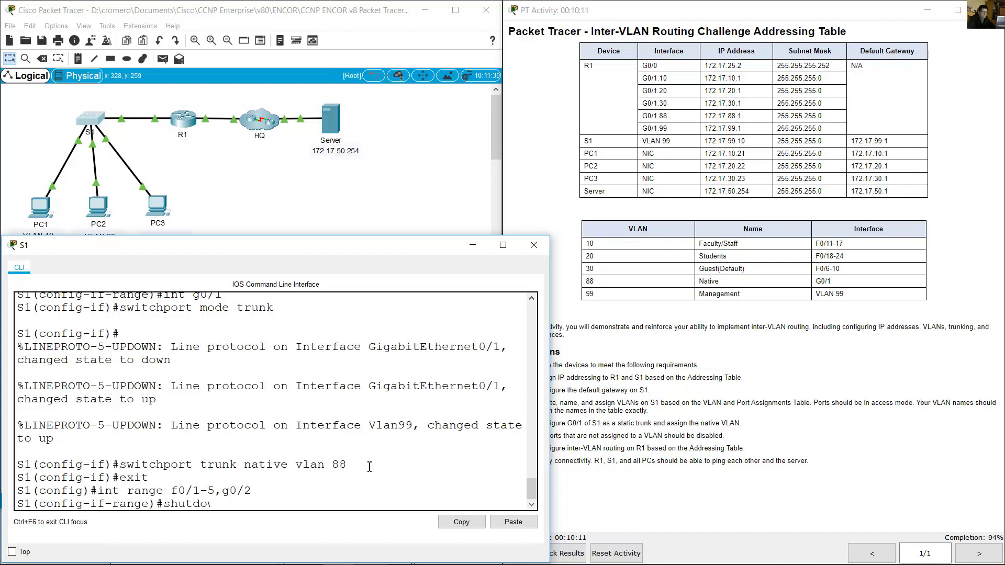
{"action": "key", "text": "Return"}
{"action": "key", "text": "Return"}
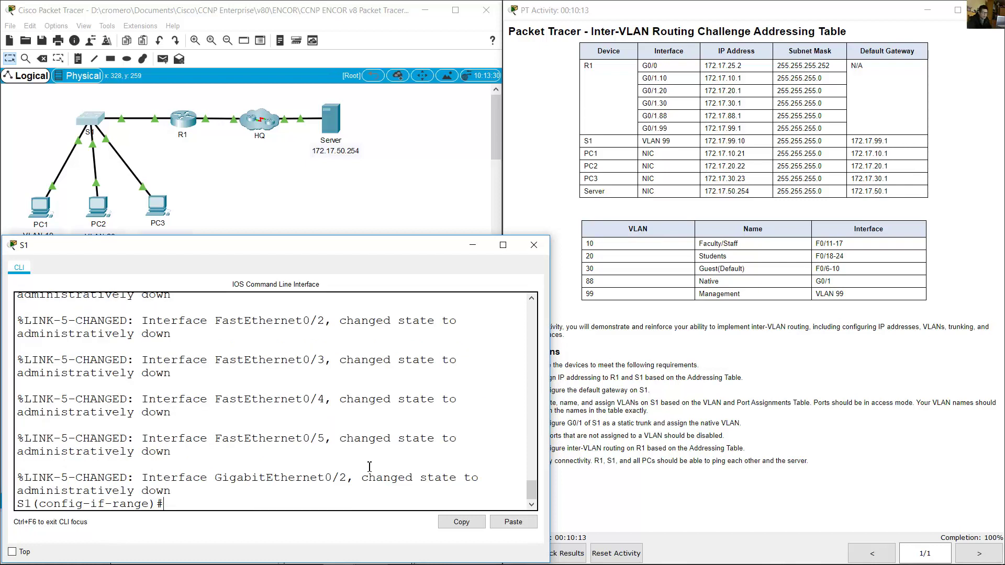
{"action": "type", "text": "exit"}
{"action": "key", "text": "Return"}
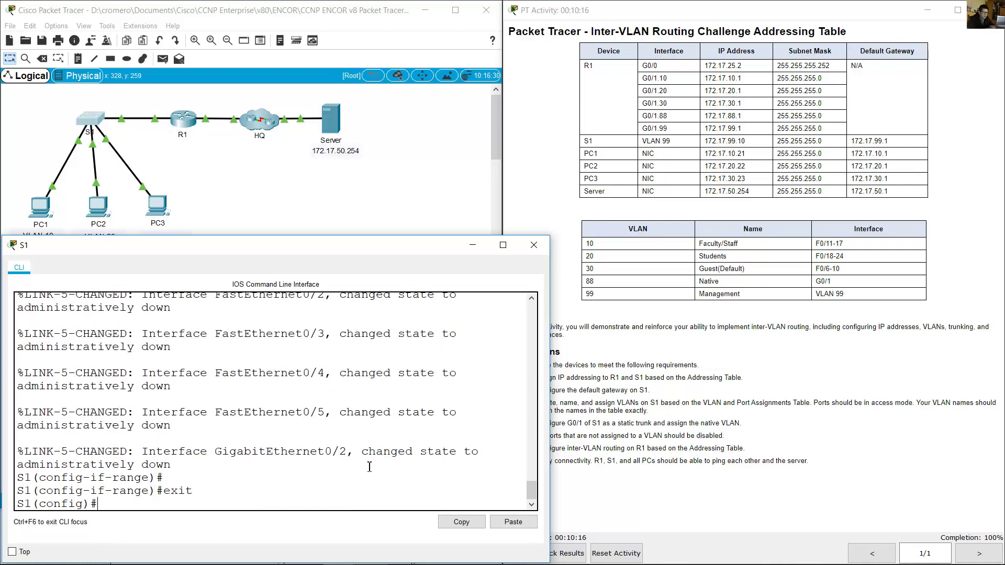
{"action": "left_click", "coordinate": [782, 405]}
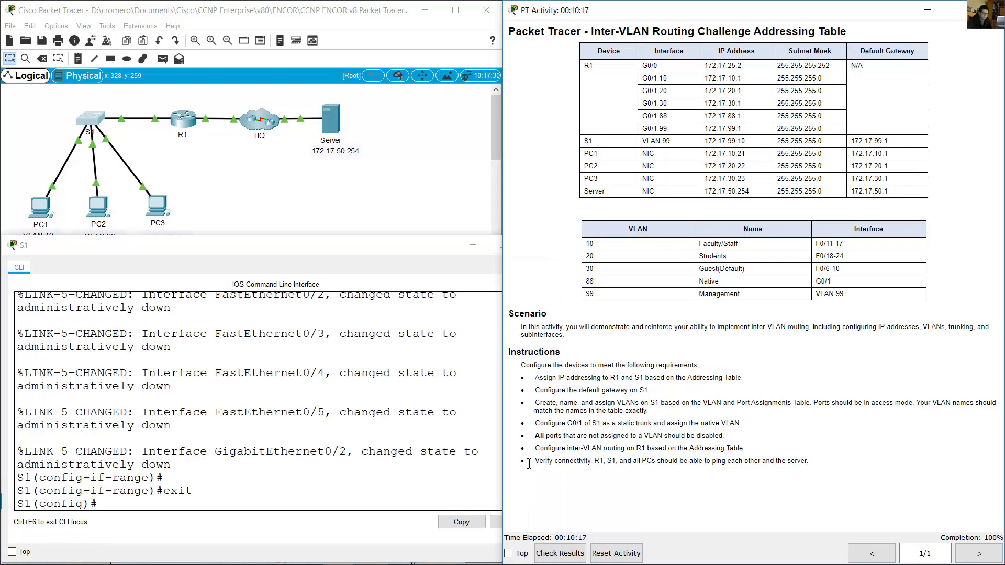
Review the inter-VLAN routing instruction and R1's G0/1.10–G0/1.99 subinterface commands.
{"action": "left_click_drag", "start_coordinate": [540, 449], "coordinate": [751, 453]}
{"action": "left_click", "coordinate": [185, 124]}
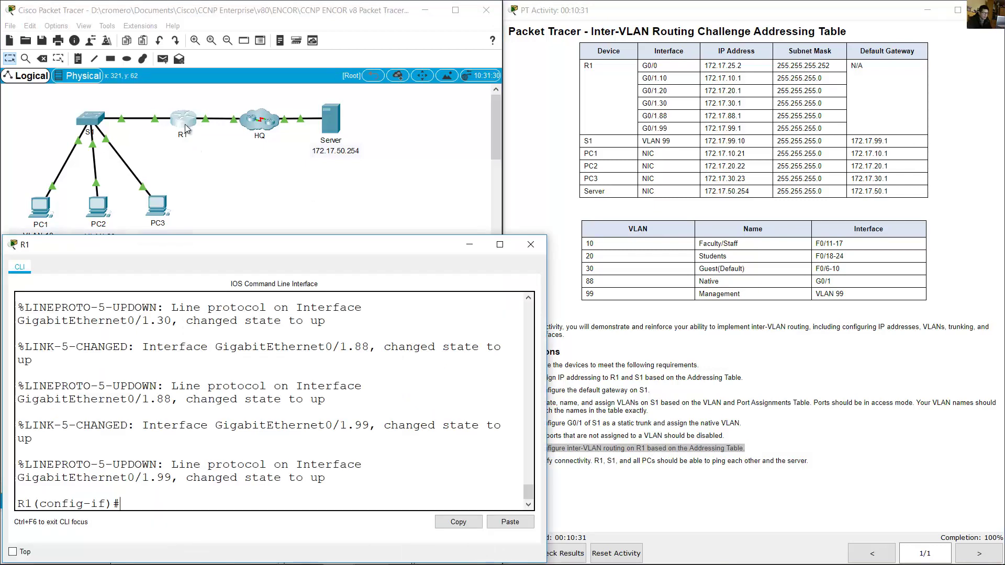
{"action": "scroll", "coordinate": [263, 396], "scroll_direction": "up", "scroll_amount": 8}
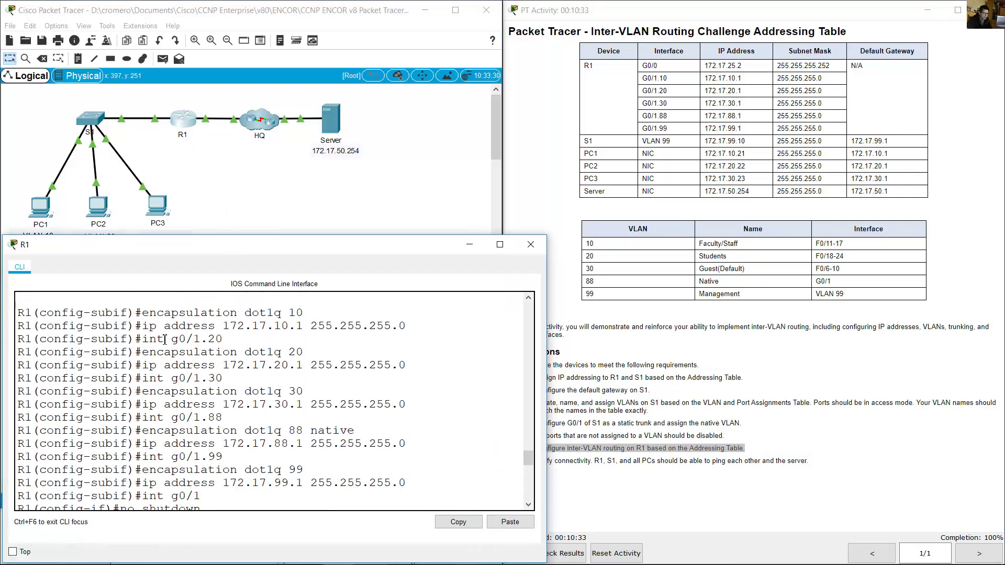
{"action": "left_click_drag", "start_coordinate": [142, 312], "coordinate": [218, 490]}
{"action": "left_click", "coordinate": [233, 471]}
{"action": "scroll", "coordinate": [319, 416], "scroll_direction": "down", "scroll_amount": 10}
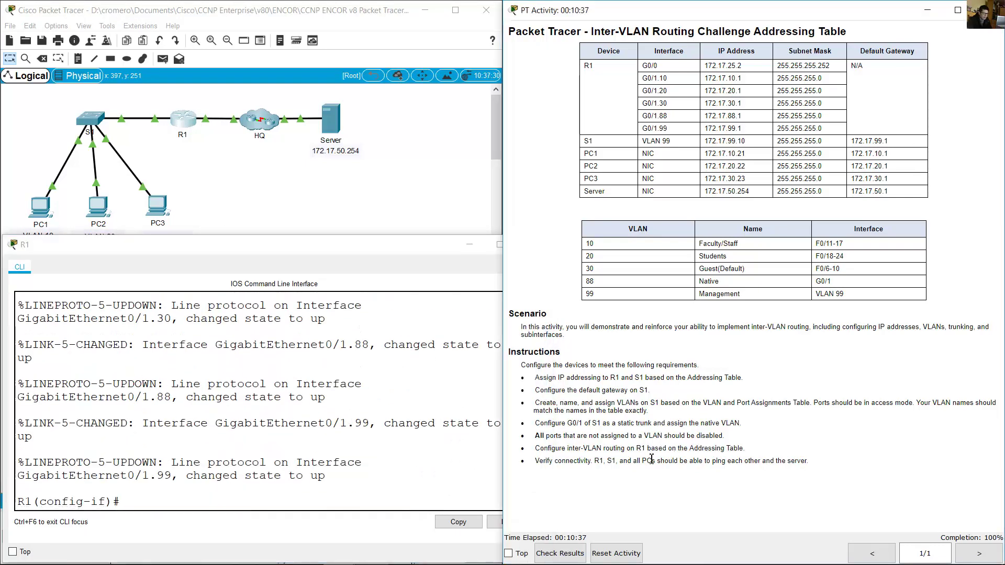
{"action": "left_click", "coordinate": [638, 450]}
{"action": "left_click_drag", "start_coordinate": [534, 462], "coordinate": [816, 464]}
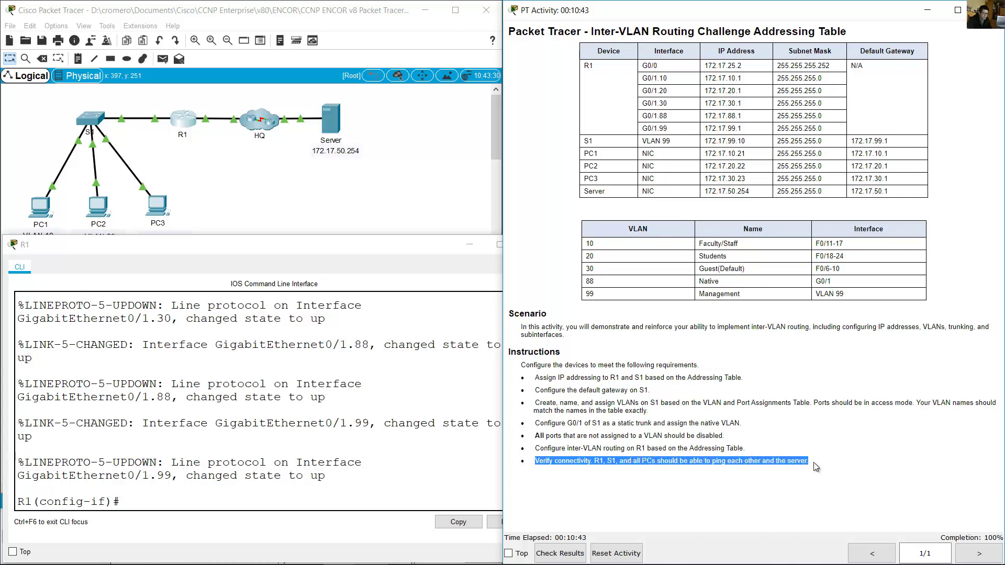
Open PC1's Command Prompt and widen its window.
{"action": "left_click", "coordinate": [238, 237]}
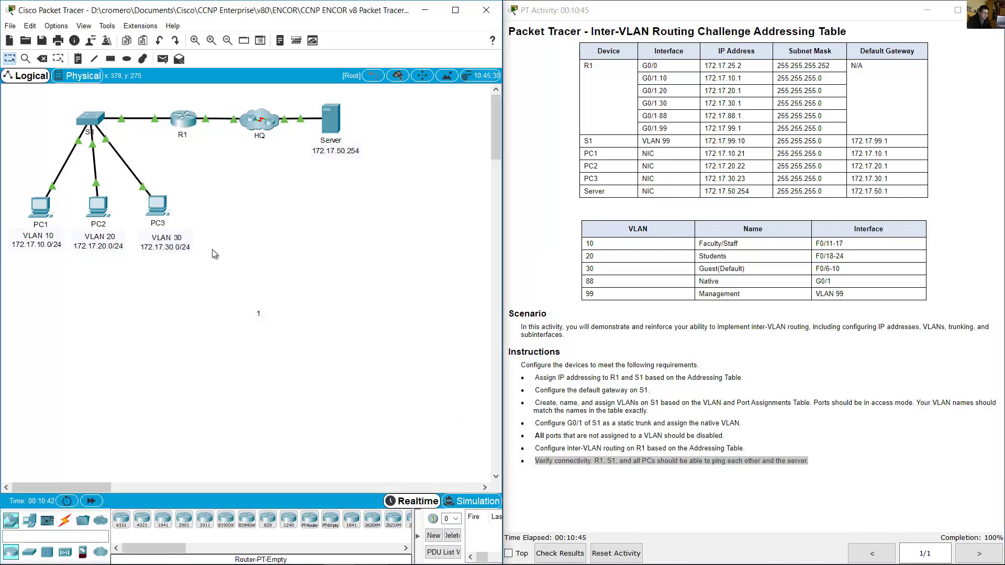
{"action": "left_click", "coordinate": [51, 212]}
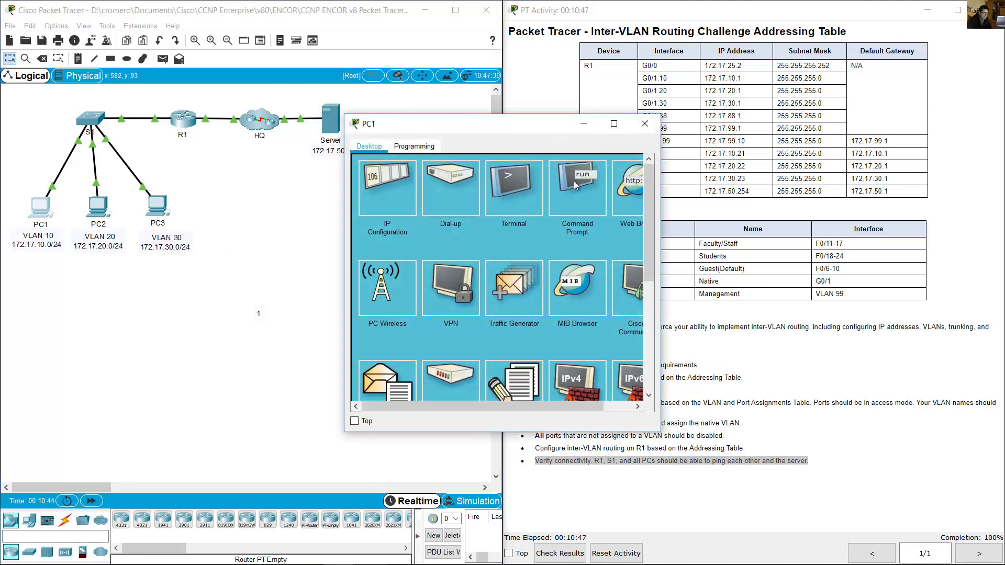
{"action": "left_click", "coordinate": [577, 188]}
{"action": "left_click_drag", "start_coordinate": [502, 124], "coordinate": [738, 121]}
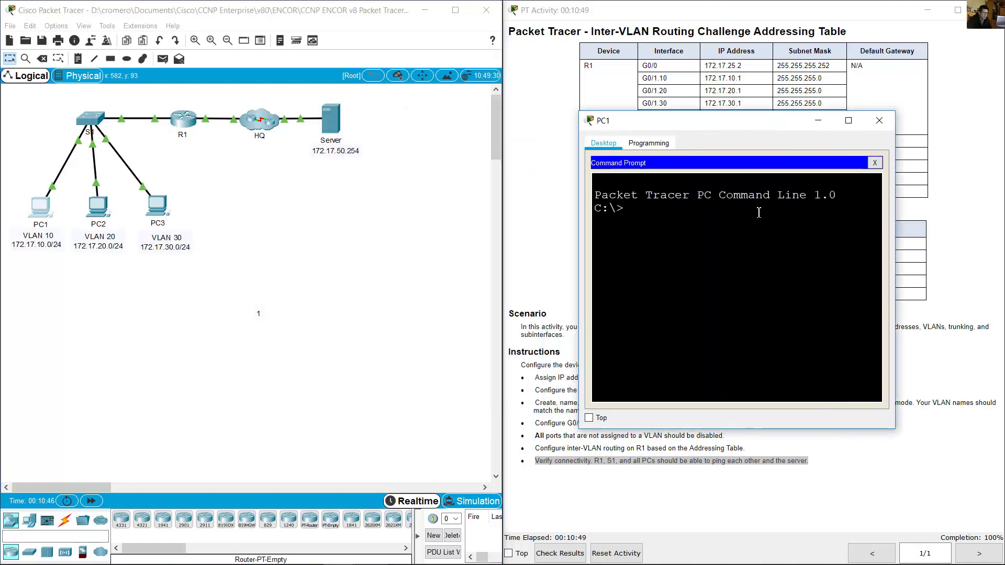
{"action": "left_click_drag", "start_coordinate": [894, 188], "coordinate": [999, 187]}
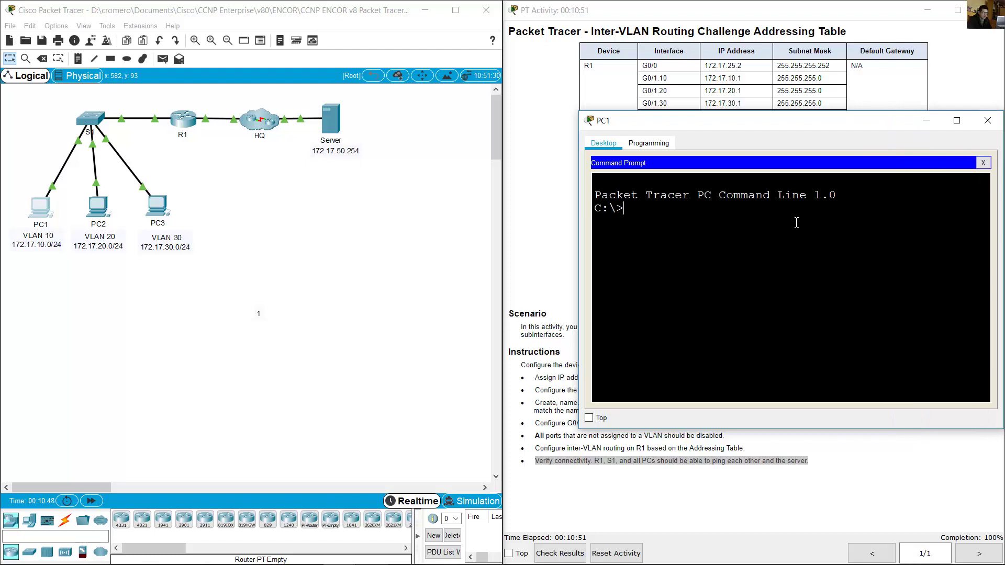
Ping the server at 172.17.50.254 twice from PC1.
{"action": "type", "text": "ping 172.17.50.254"}
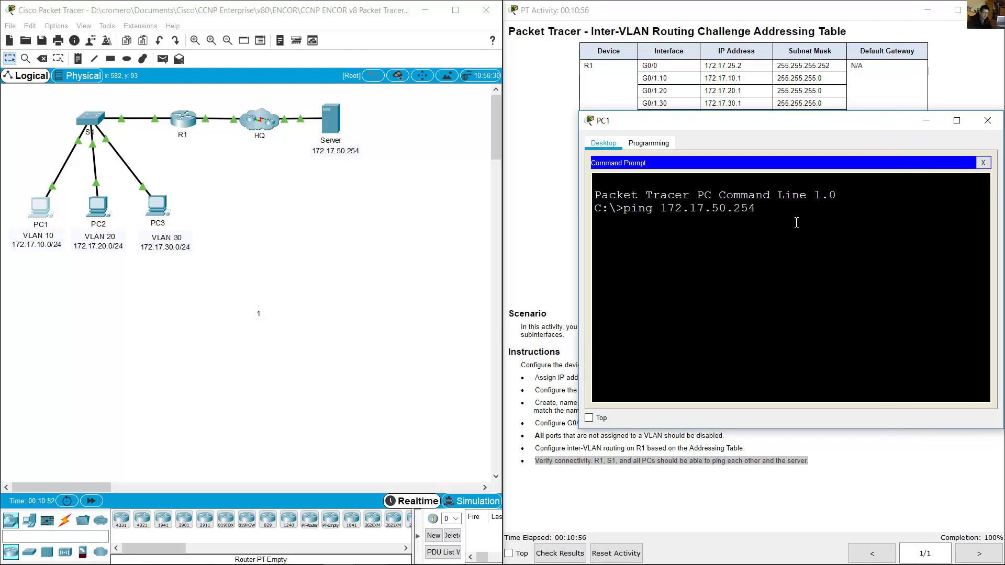
{"action": "key", "text": "Return"}
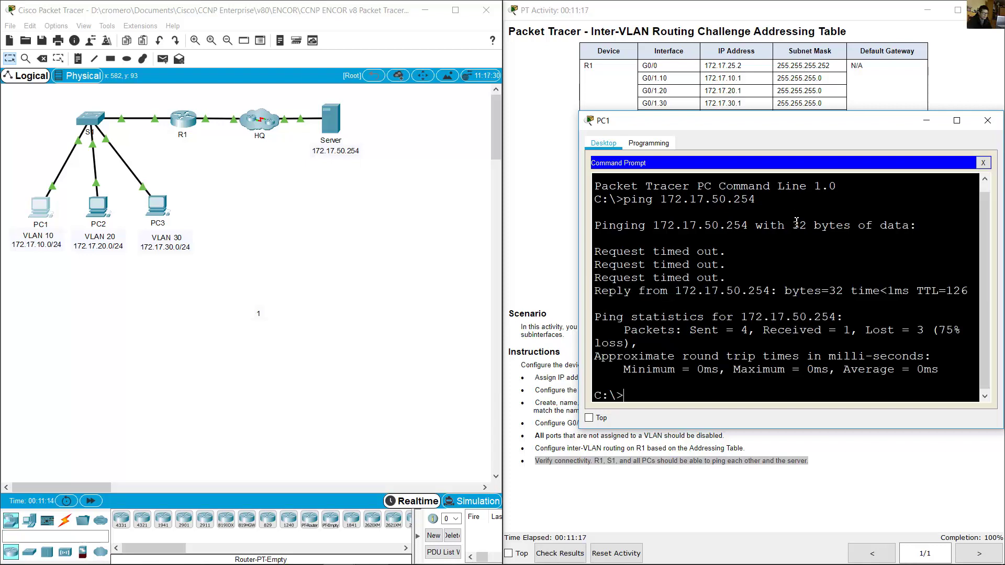
{"action": "key", "text": "Up"}
{"action": "key", "text": "Return"}
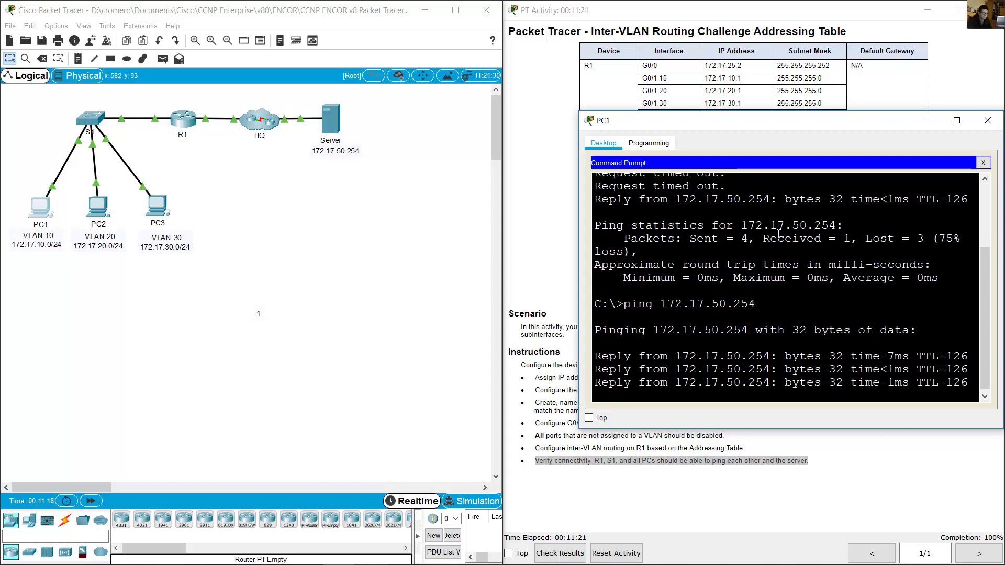
{"action": "type", "text": "ping 17"}
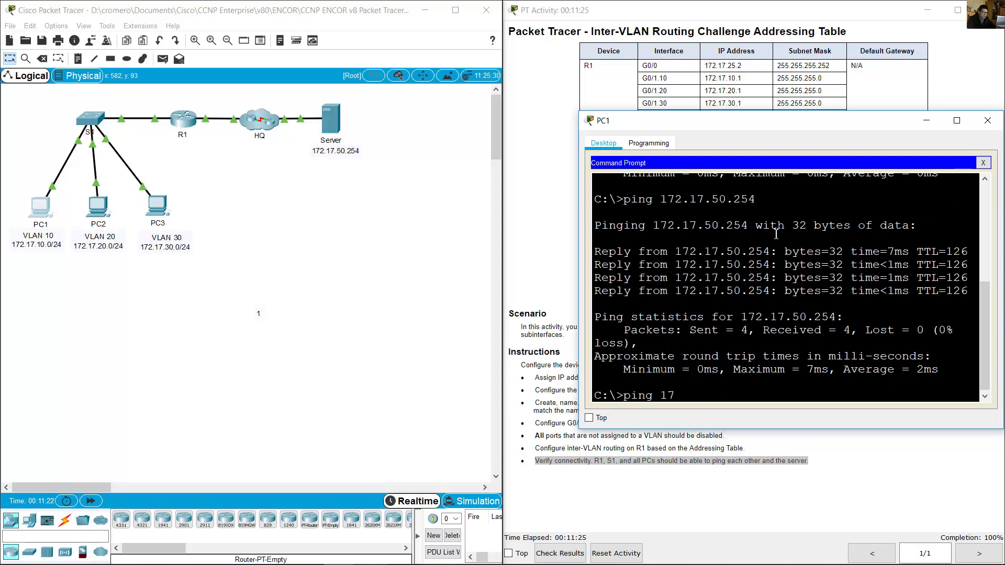
{"action": "type", "text": "2.17.20."}
Check PC2's IP configuration and ping PC2 at 172.17.20.22 from PC1.
{"action": "left_click", "coordinate": [98, 207]}
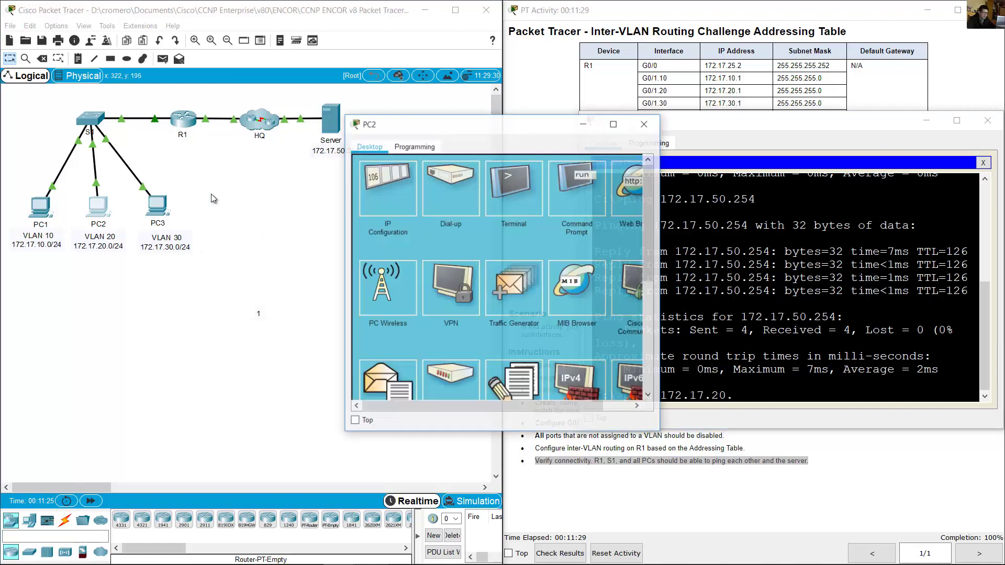
{"action": "left_click", "coordinate": [408, 192]}
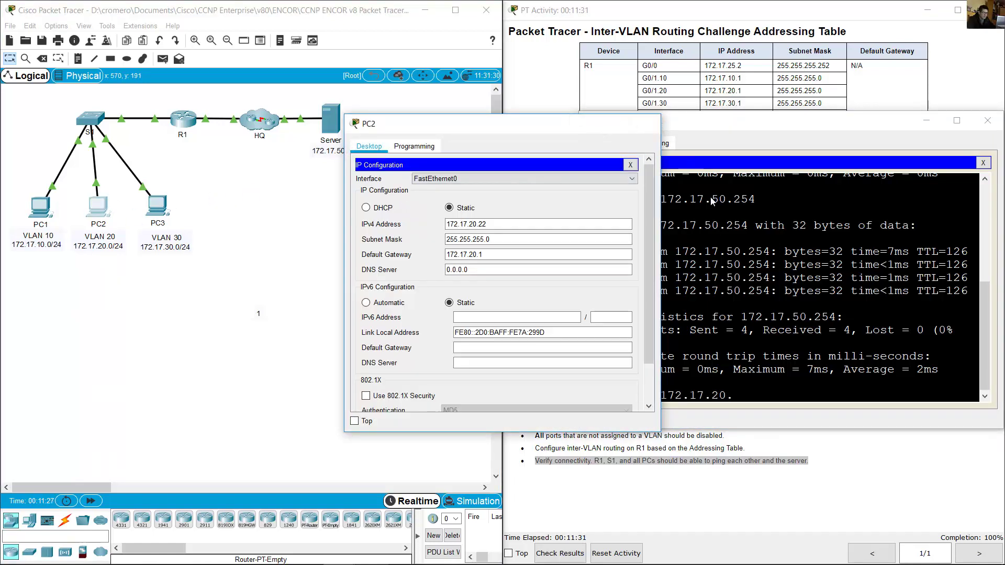
{"action": "left_click", "coordinate": [644, 124]}
{"action": "type", "text": "22"}
{"action": "key", "text": "Return"}
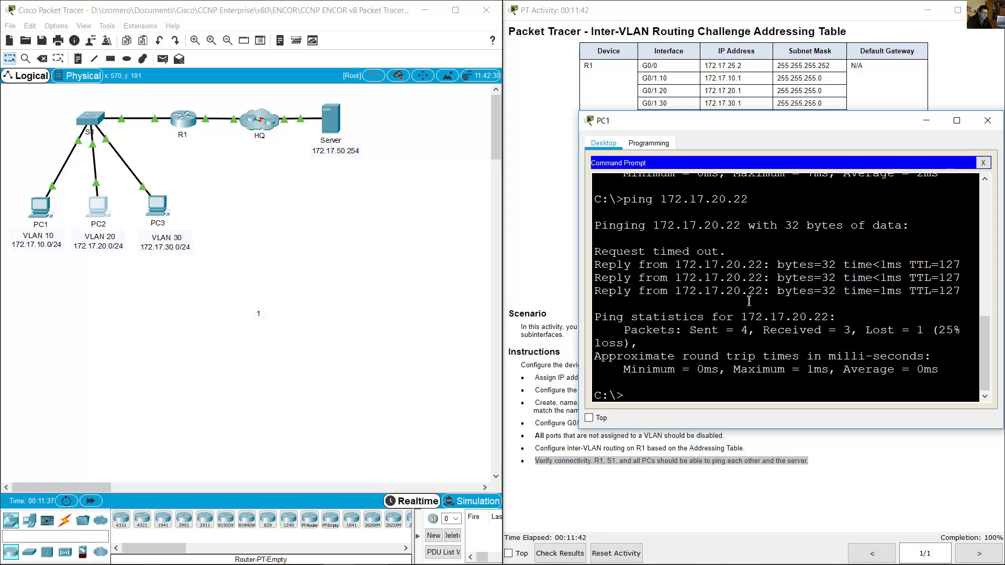
Check PC3's IP configuration and ping PC3 at 172.17.30.23 from PC1.
{"action": "key", "text": "Up"}
{"action": "left_click", "coordinate": [155, 206]}
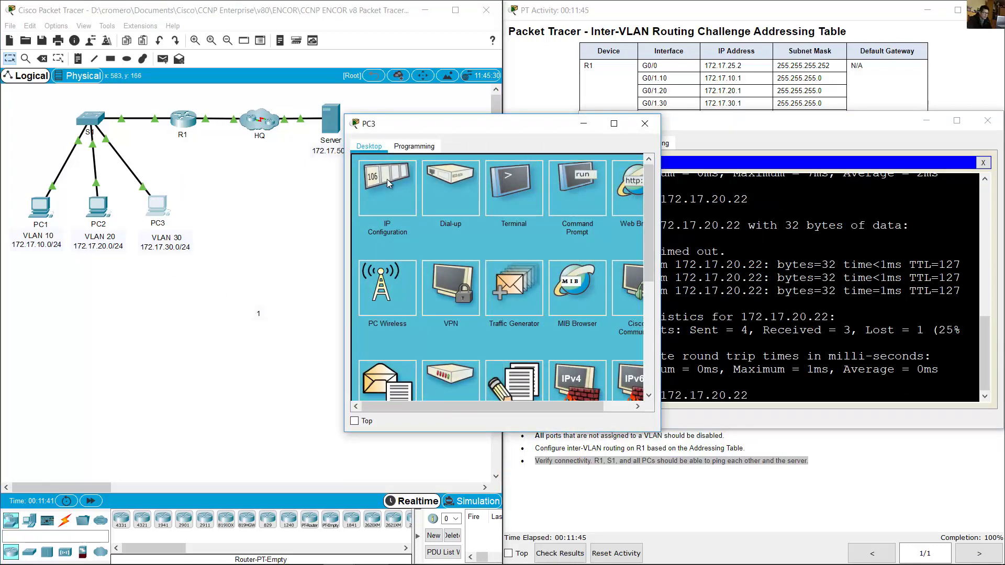
{"action": "left_click", "coordinate": [387, 179]}
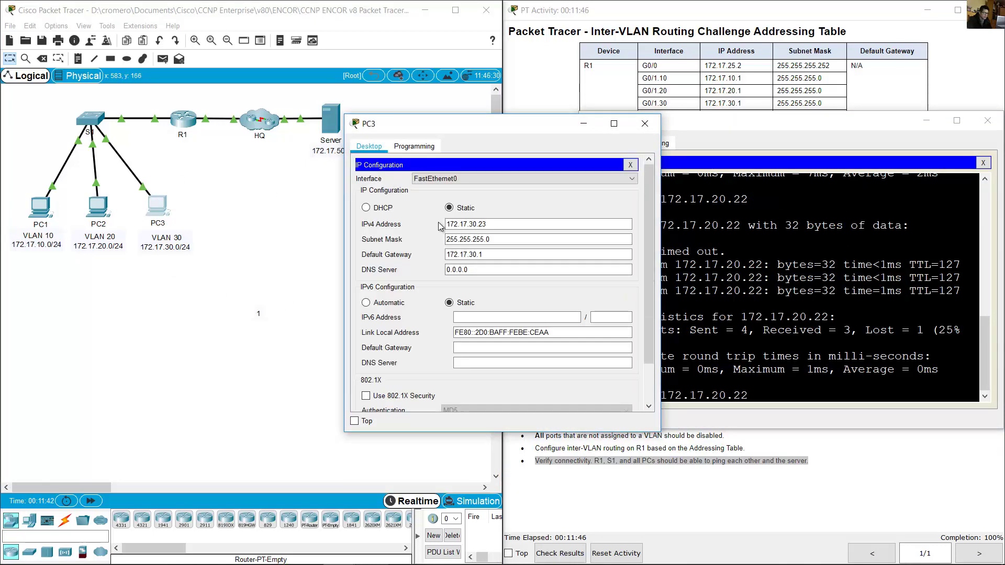
{"action": "left_click", "coordinate": [645, 124]}
{"action": "key", "text": "BackSpace"}
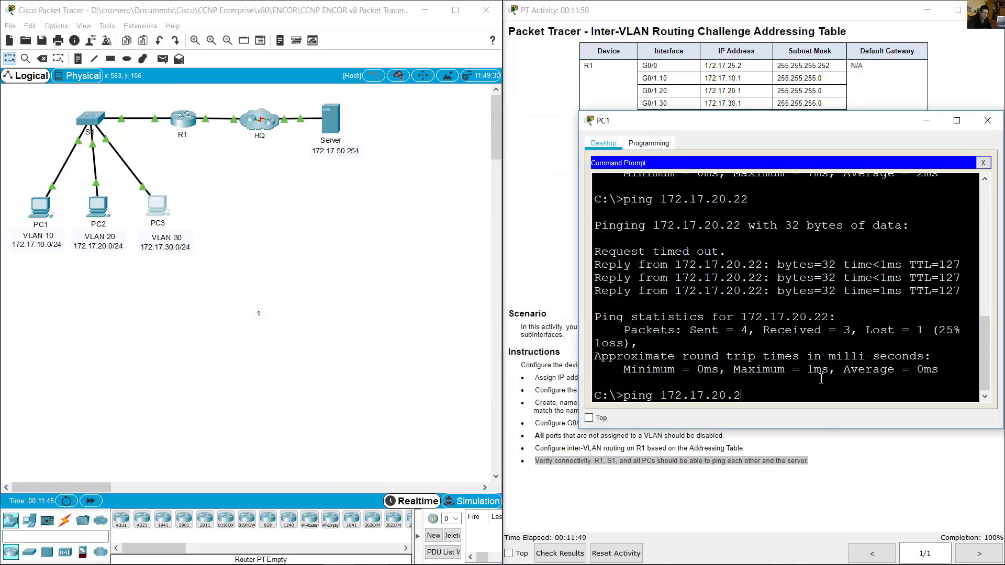
{"action": "type", "text": "3"}
{"action": "key", "text": "BackSpace"}
{"action": "key", "text": "BackSpace"}
{"action": "type", "text": "30"}
{"action": "key", "text": "Return"}
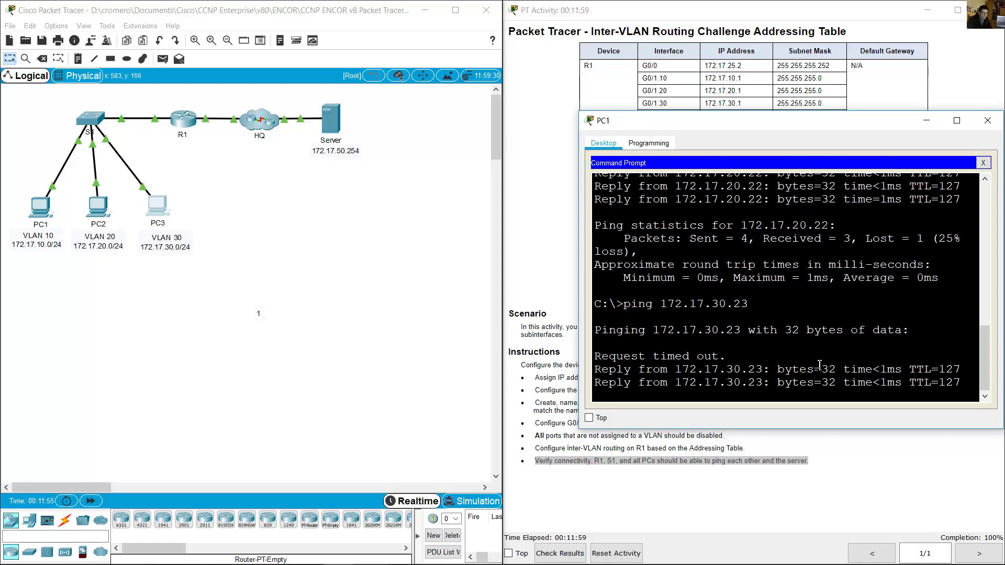
{"action": "left_click", "coordinate": [845, 451]}
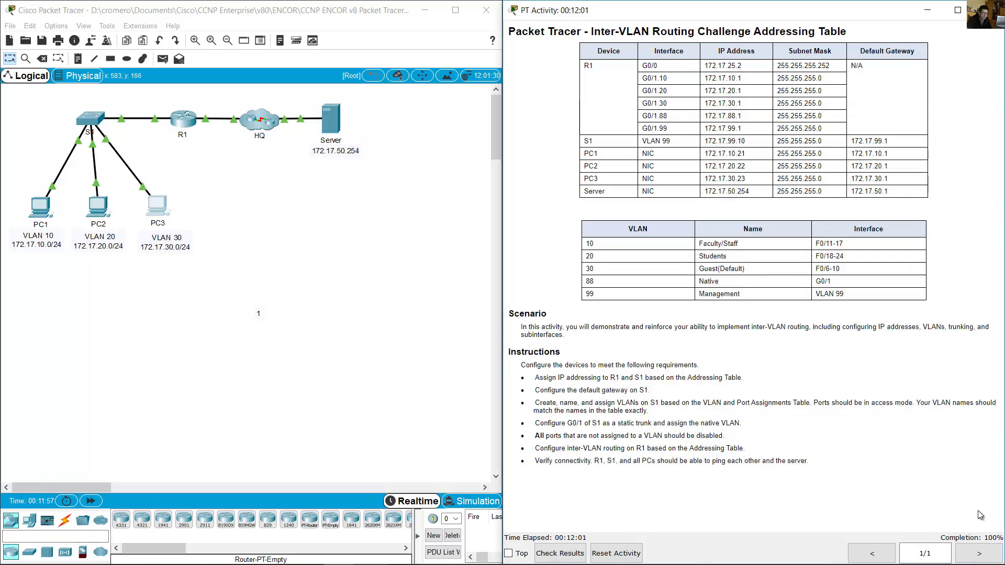